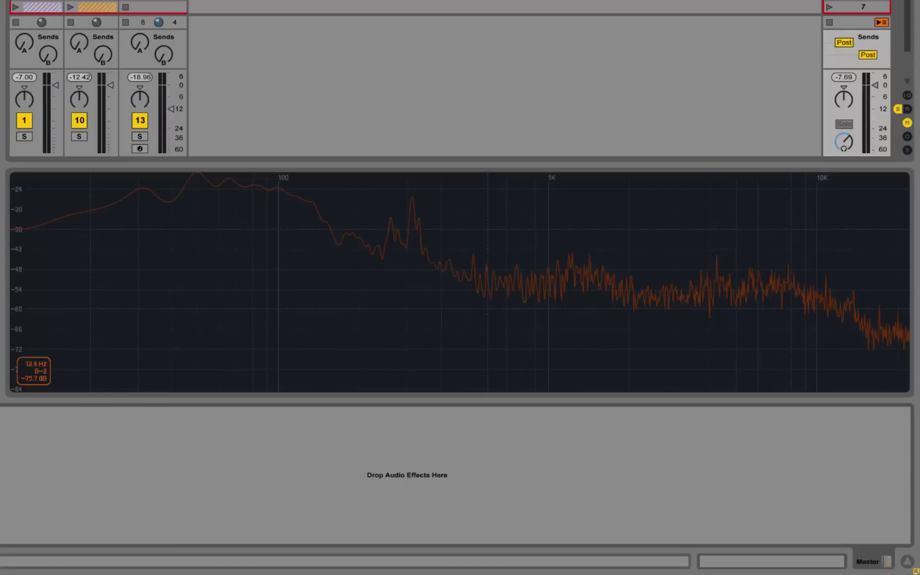
Insert an Auto Filter before the Spectrum on the Master track and lower its low-pass cutoff to about 253 Hz during playback
key(space)
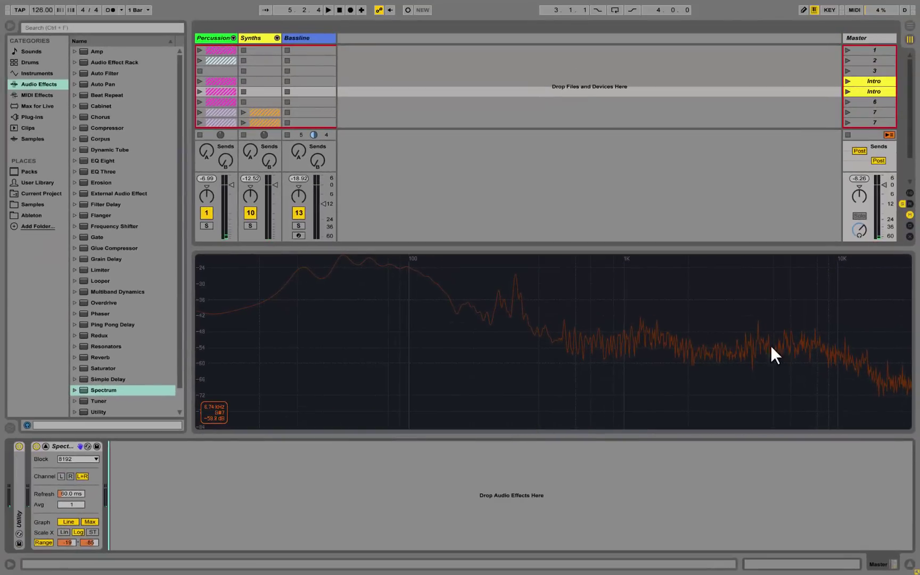
mouse_move(100, 74)
mouse_down()
mouse_move(107, 165)
mouse_move(31, 469)
mouse_up()
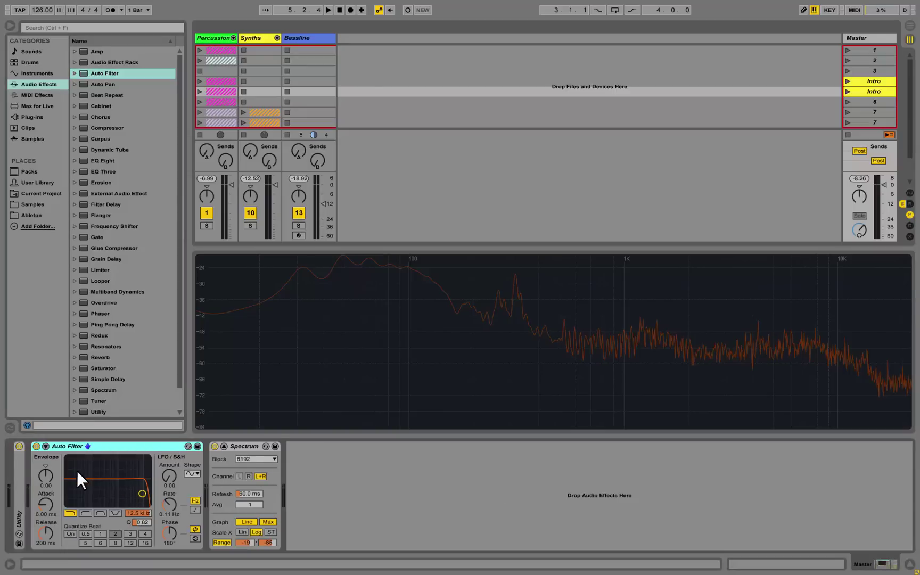
key(space)
drag(142, 490, 109, 494)
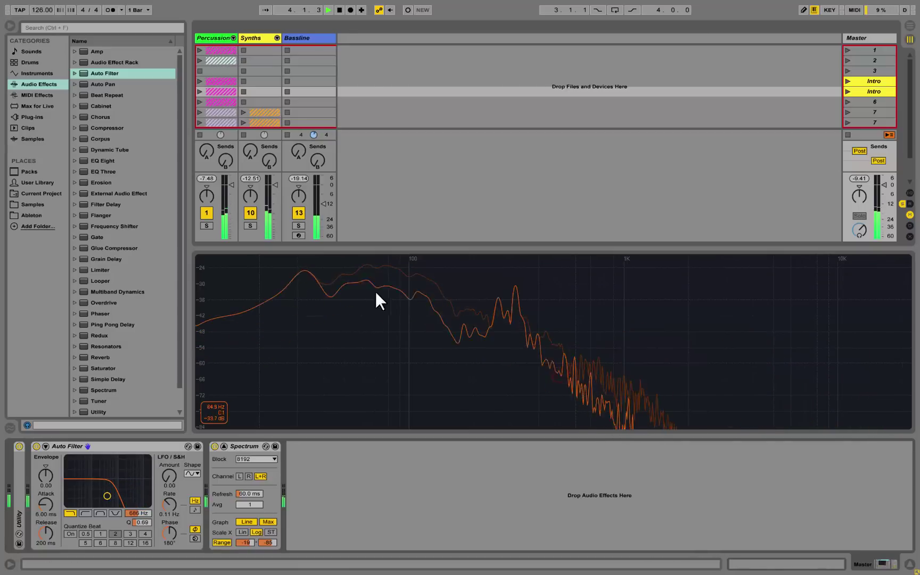
drag(107, 496, 95, 495)
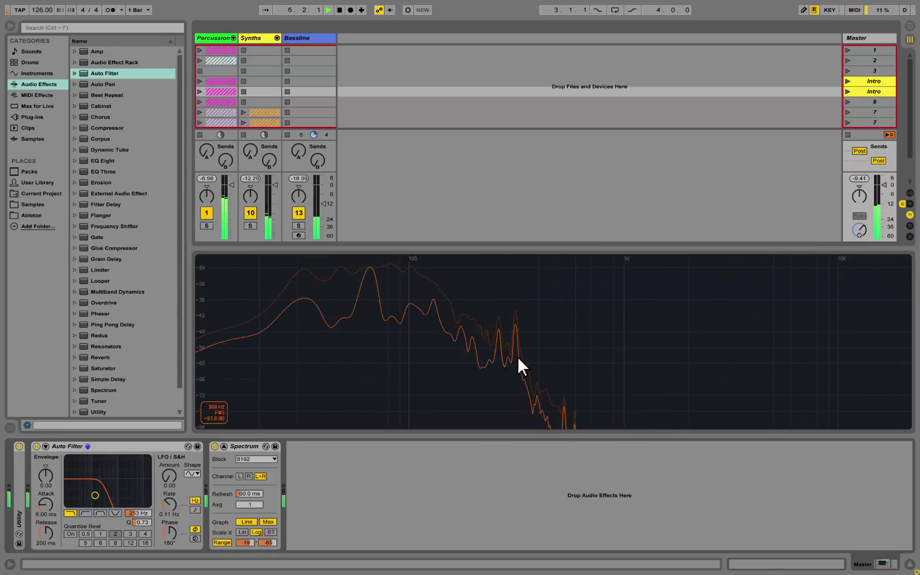
Replace the Auto Filter on the Master track with an EQ Three placed before the Spectrum
click(129, 446)
key(Delete)
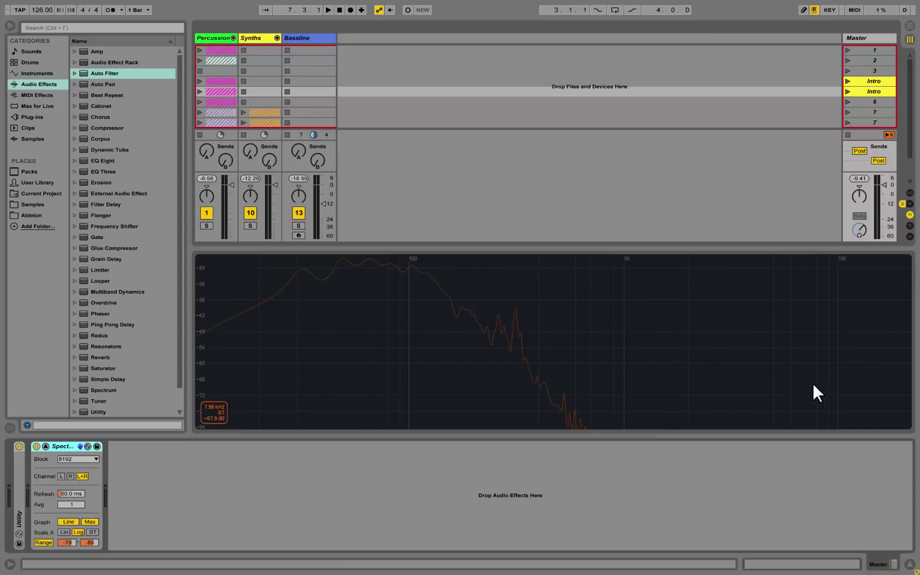
click(98, 156)
click(95, 172)
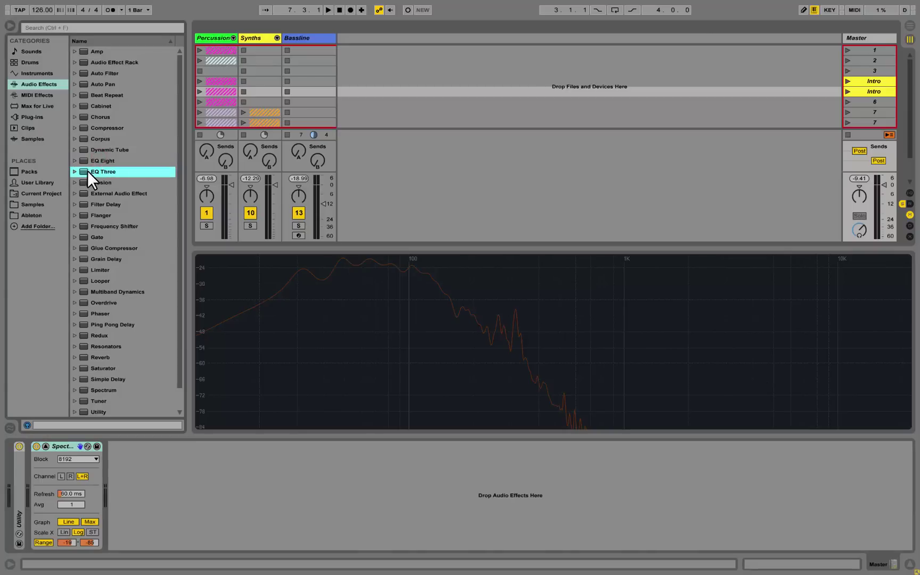
drag(83, 172, 32, 479)
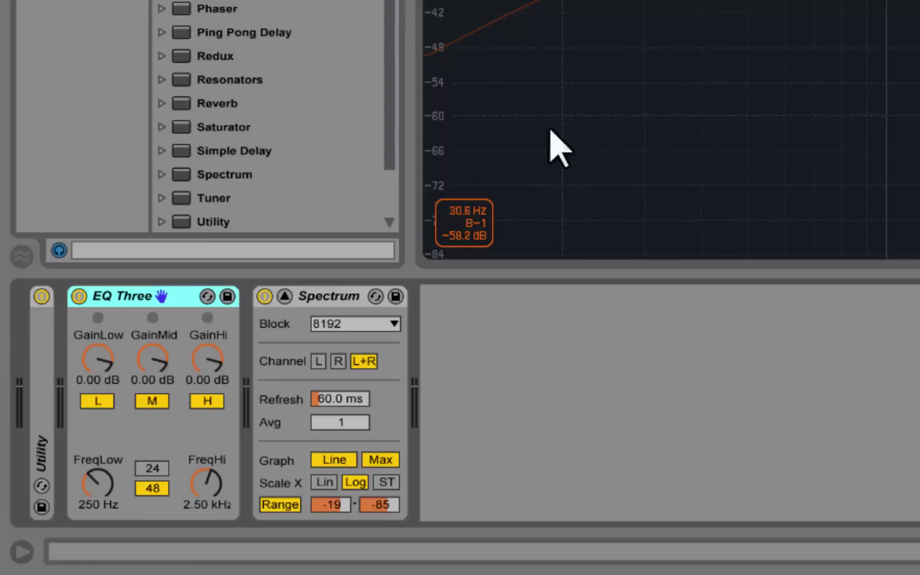
Audition the EQ Three's GainLow at -inf dB and at 6.00 dB during playback, and reset it to 0 dB
key(space)
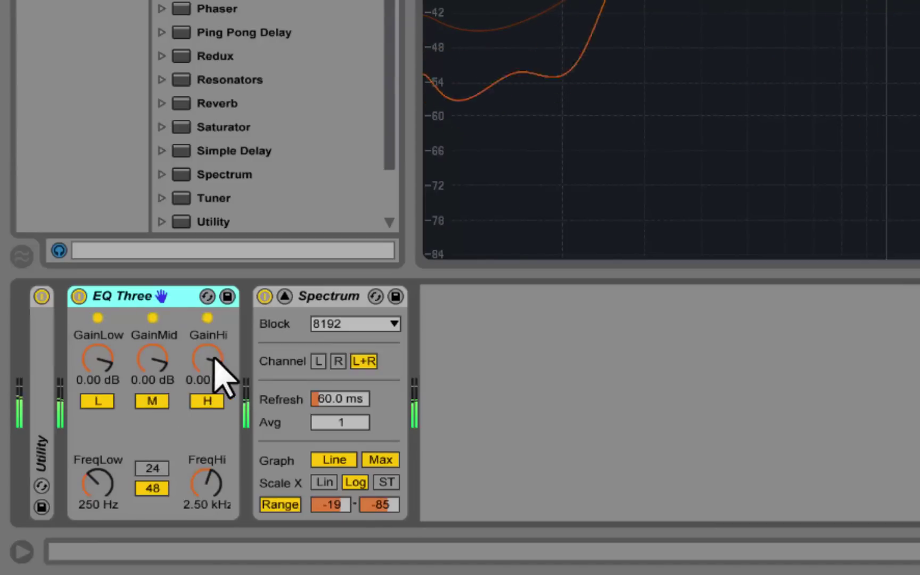
drag(98, 370, 98, 474)
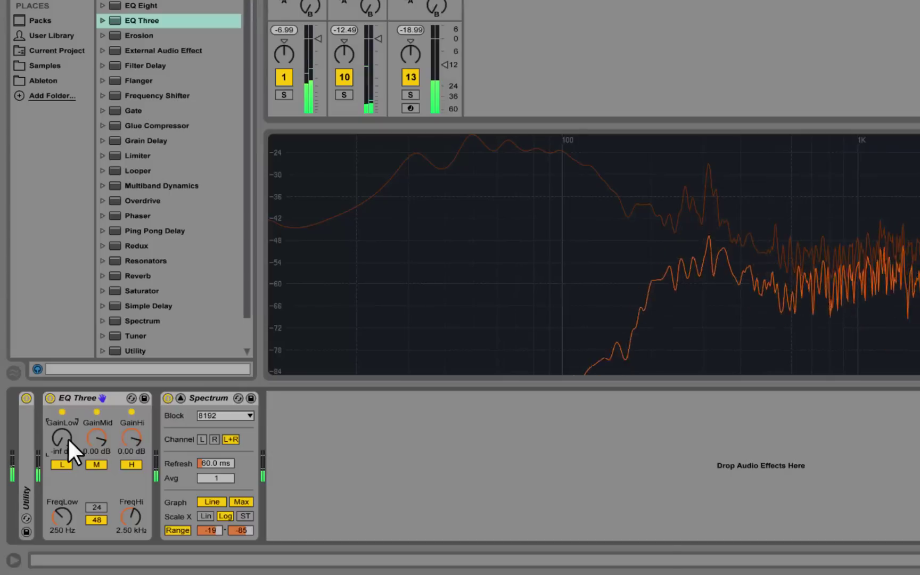
drag(60, 439, 60, 386)
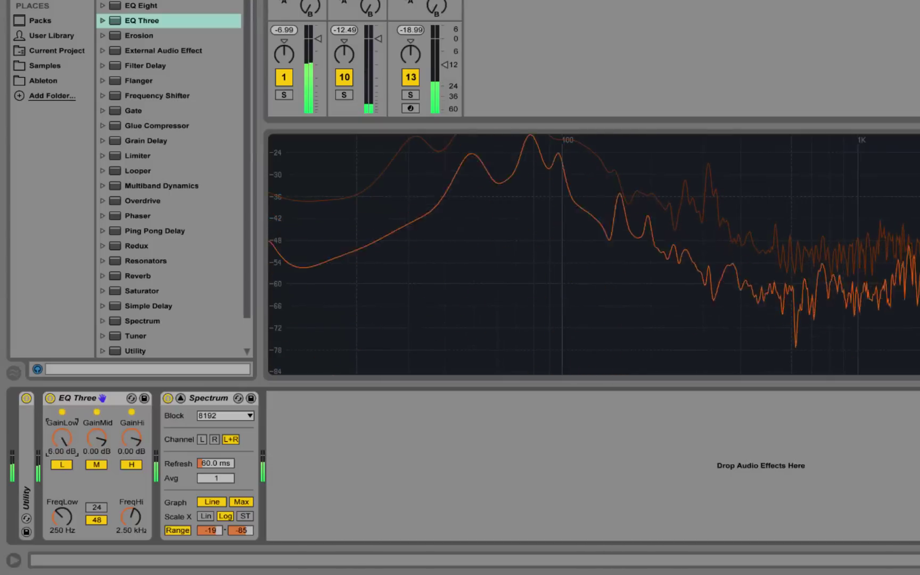
key(Delete)
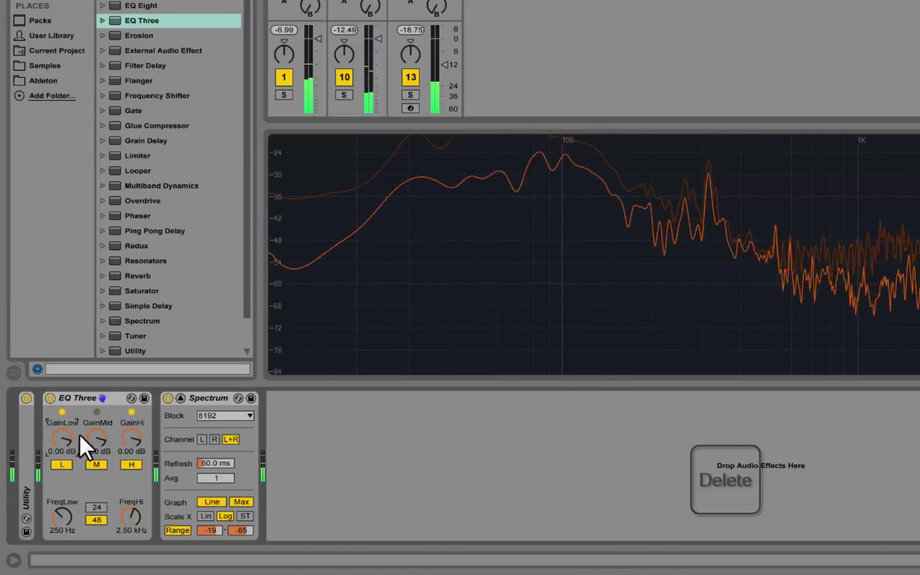
Audition cuts of the EQ Three's GainMid and GainHi one after the other, resetting each to 0 dB
drag(96, 434, 96, 456)
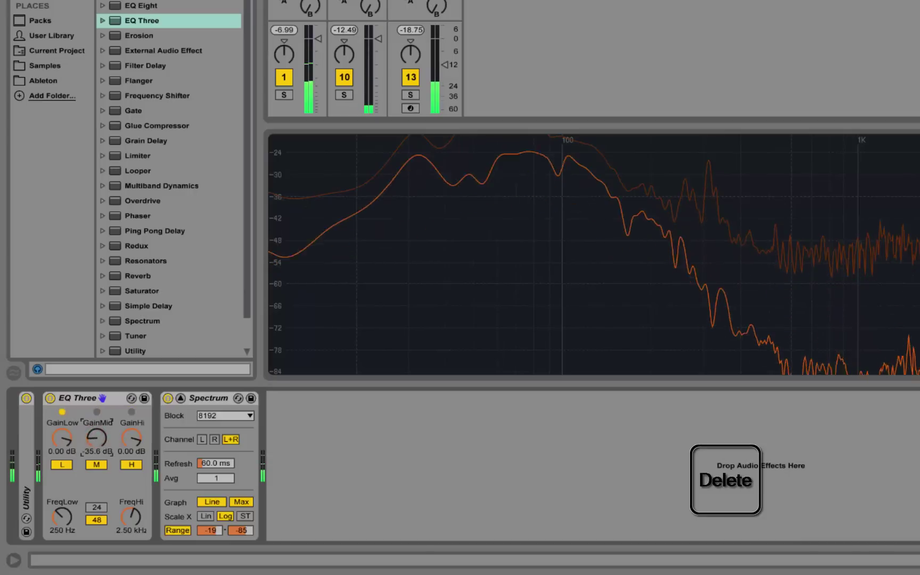
key(Delete)
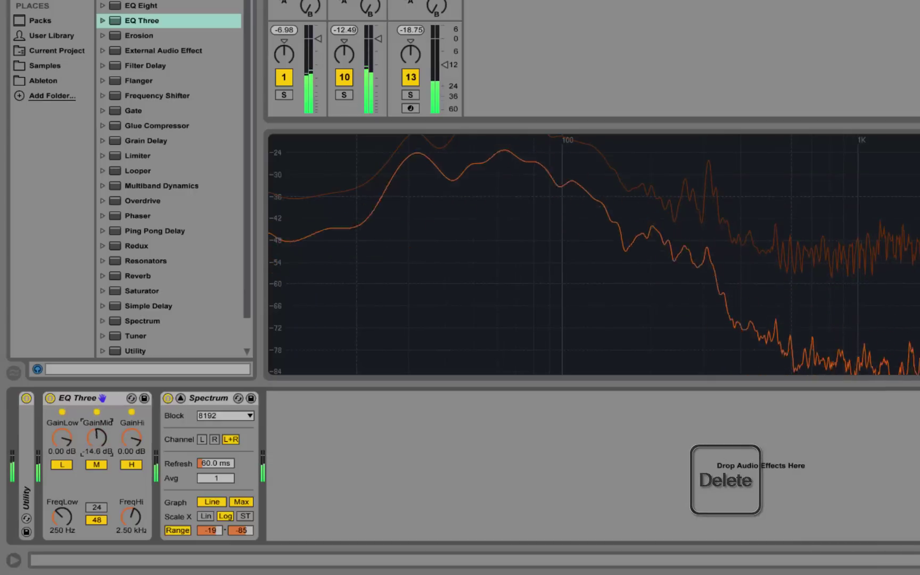
key(Delete)
drag(129, 437, 129, 468)
key(Delete)
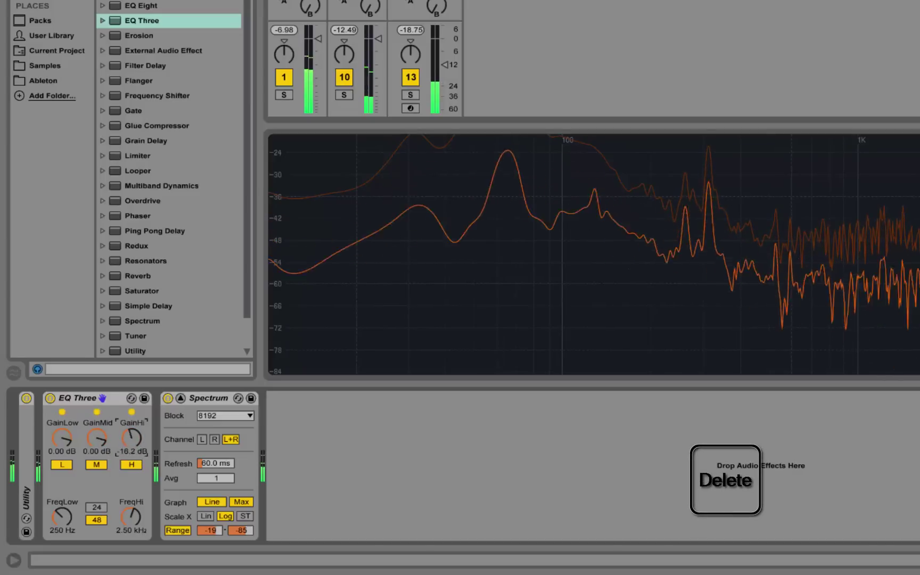
key(Delete)
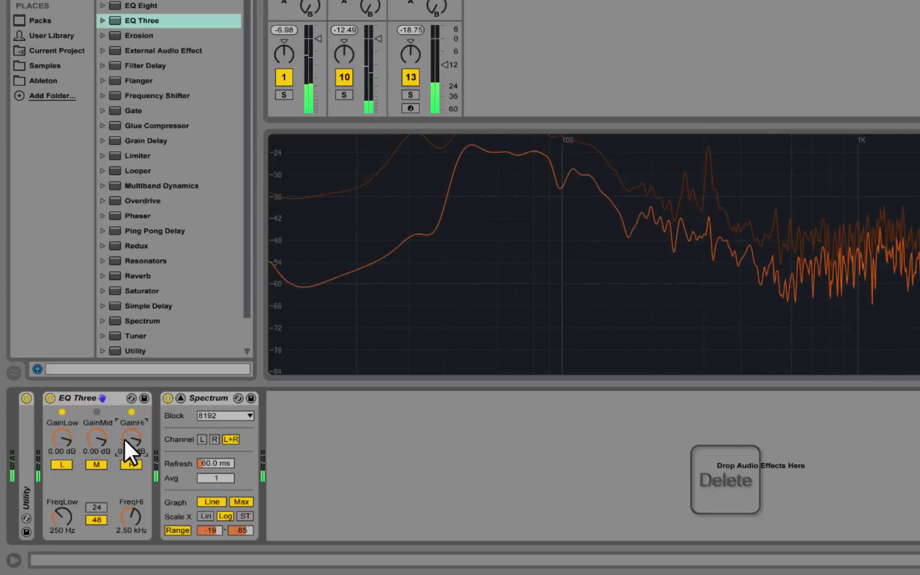
Switch the EQ Three's low band off and back on to compare the sound without the bass
click(62, 464)
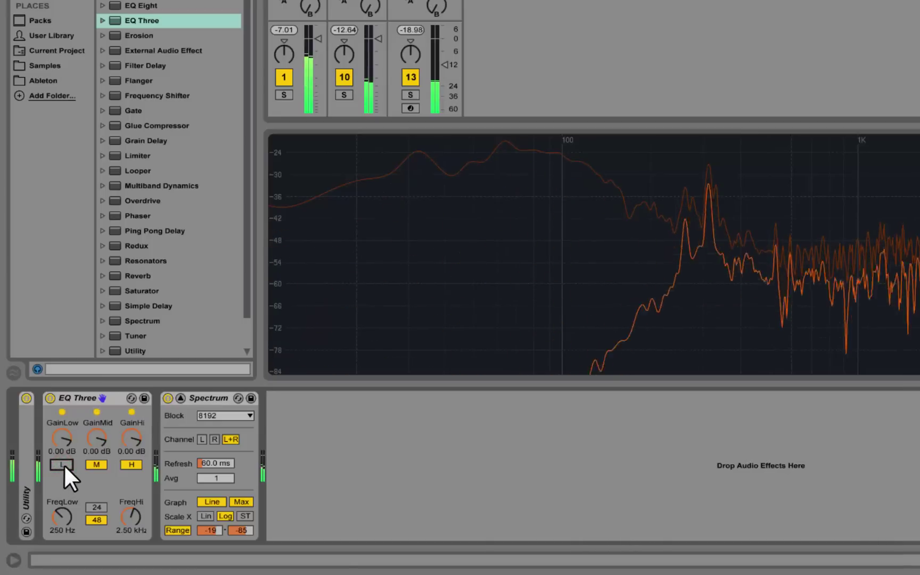
click(63, 465)
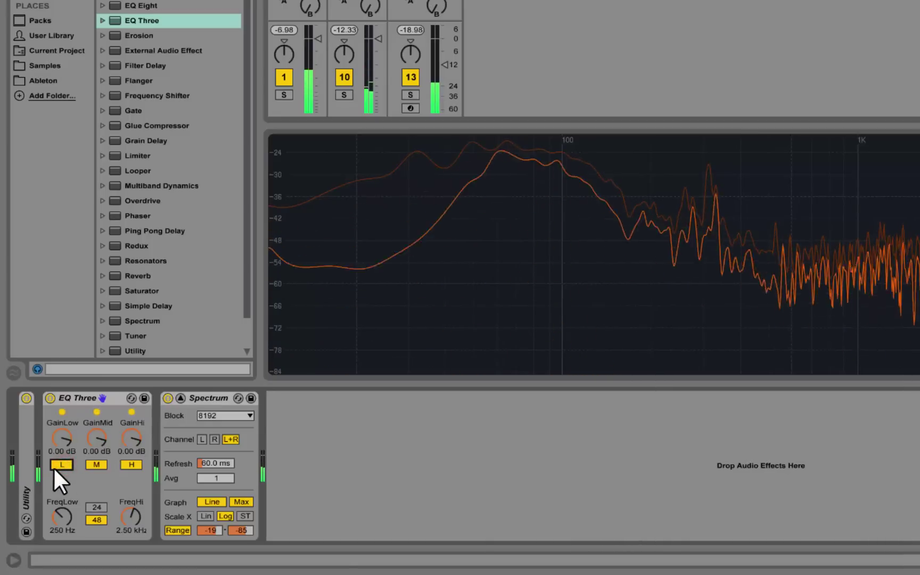
click(54, 462)
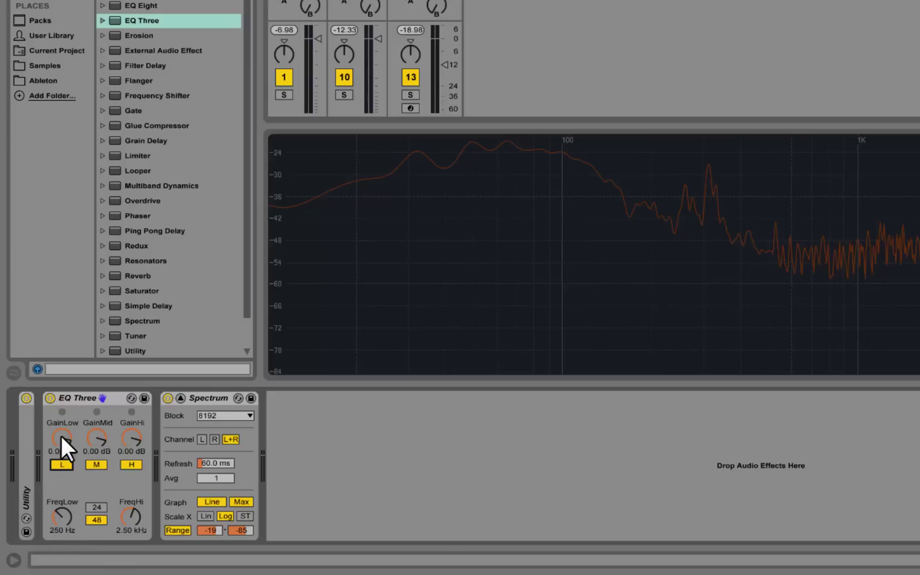
Lower the EQ Three's FreqLow to about 89.7 Hz while auditioning a -inf dB GainLow cut, and reset GainLow to 0 dB
drag(60, 518, 56, 531)
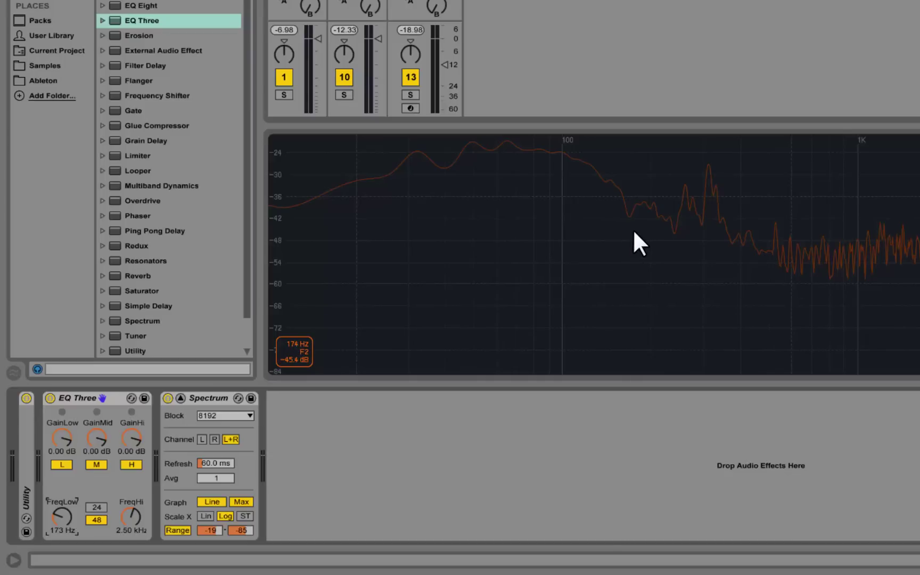
key(space)
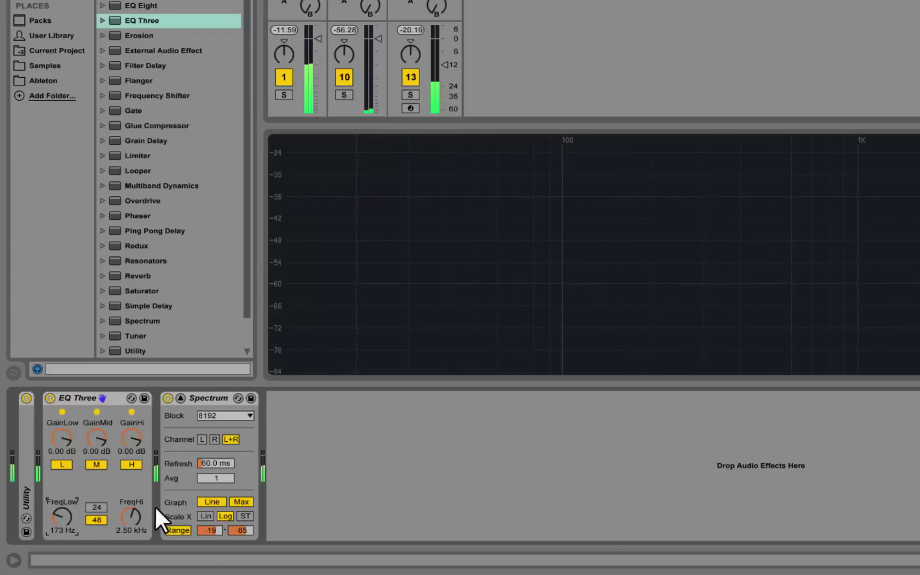
drag(62, 516, 63, 520)
drag(55, 441, 58, 461)
drag(62, 517, 62, 529)
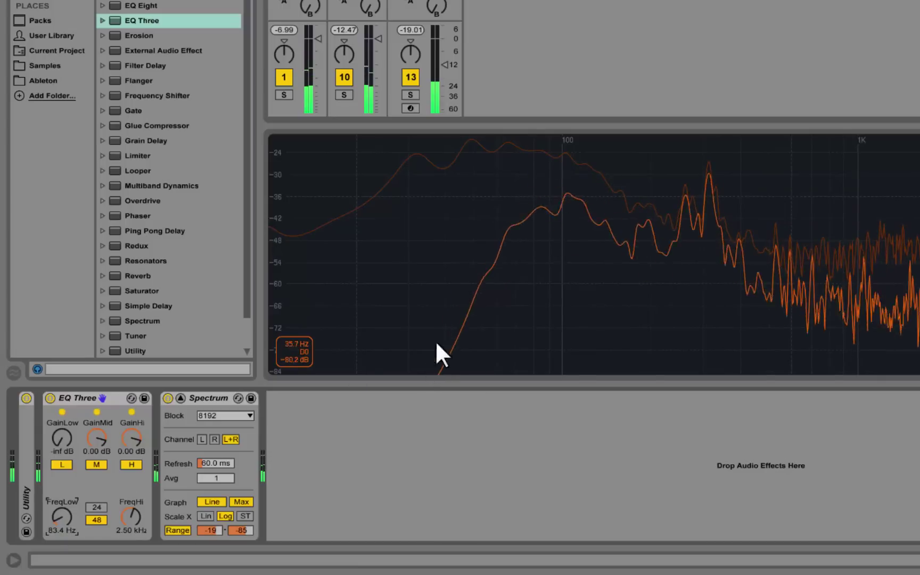
mouse_move(62, 515)
mouse_down()
mouse_move(62, 498)
mouse_move(62, 518)
mouse_up()
click(62, 438)
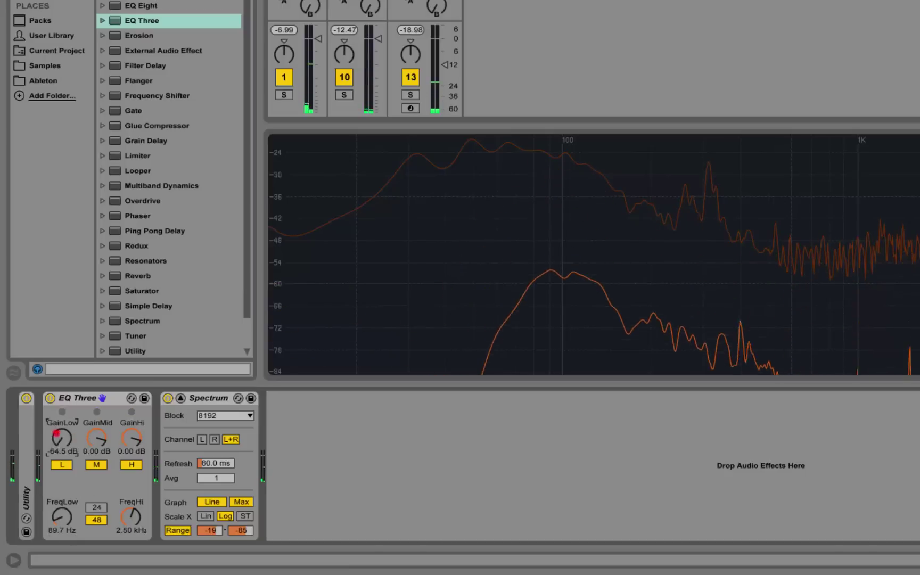
key(Delete)
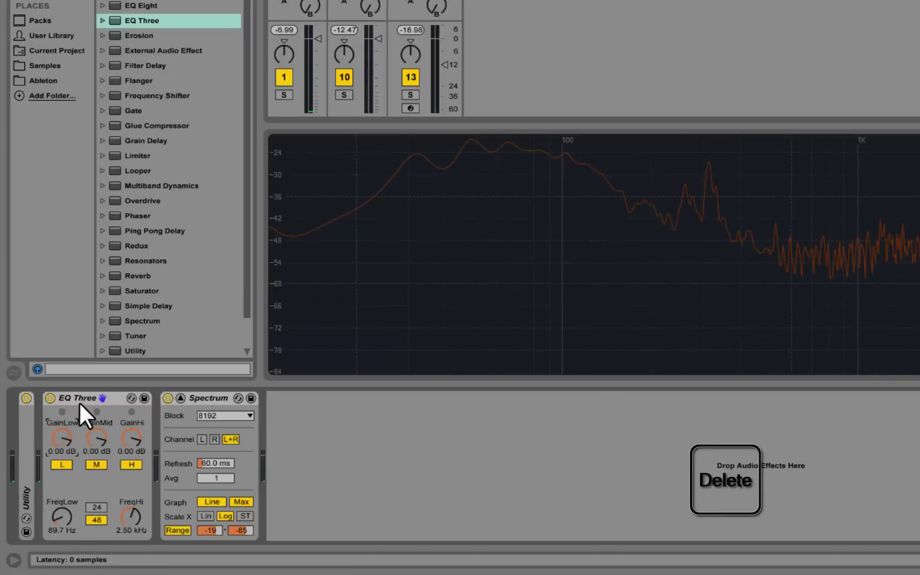
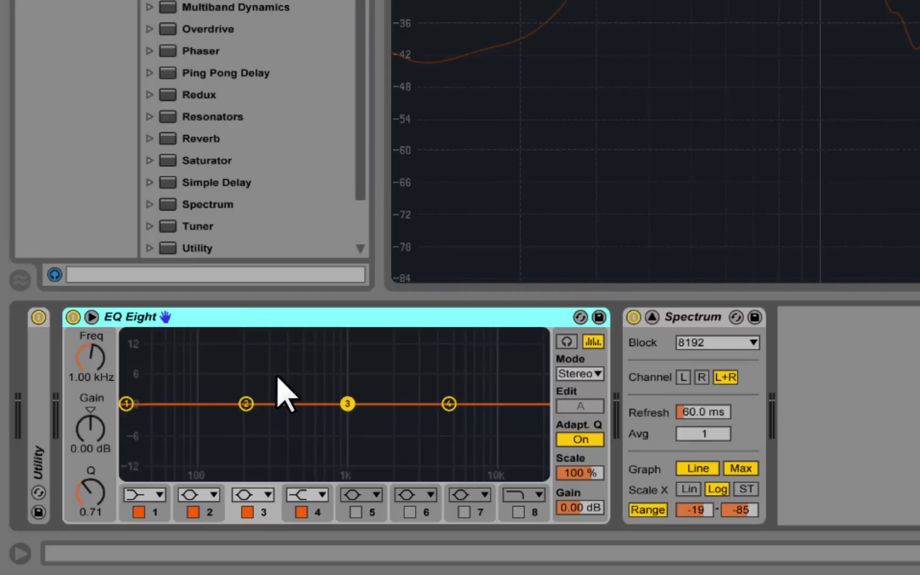
Try out the EQ Eight's bands 1, 4 and 3 by shifting their frequency and gain on the curve
drag(127, 403, 126, 400)
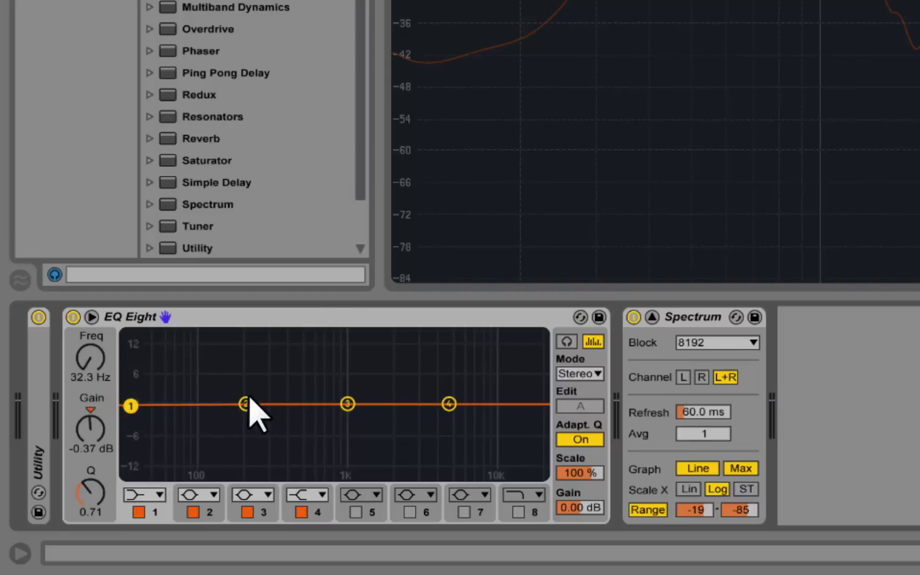
drag(449, 404, 449, 374)
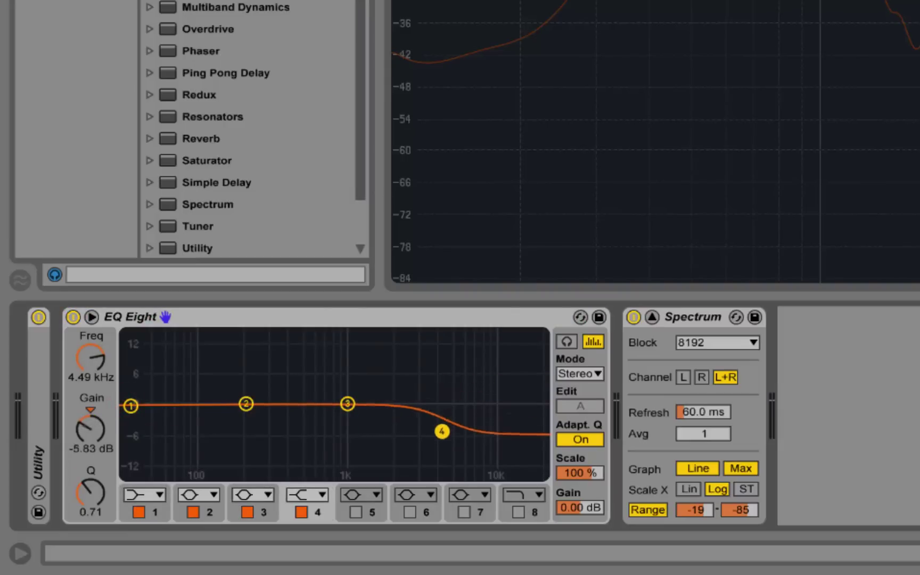
drag(348, 404, 336, 364)
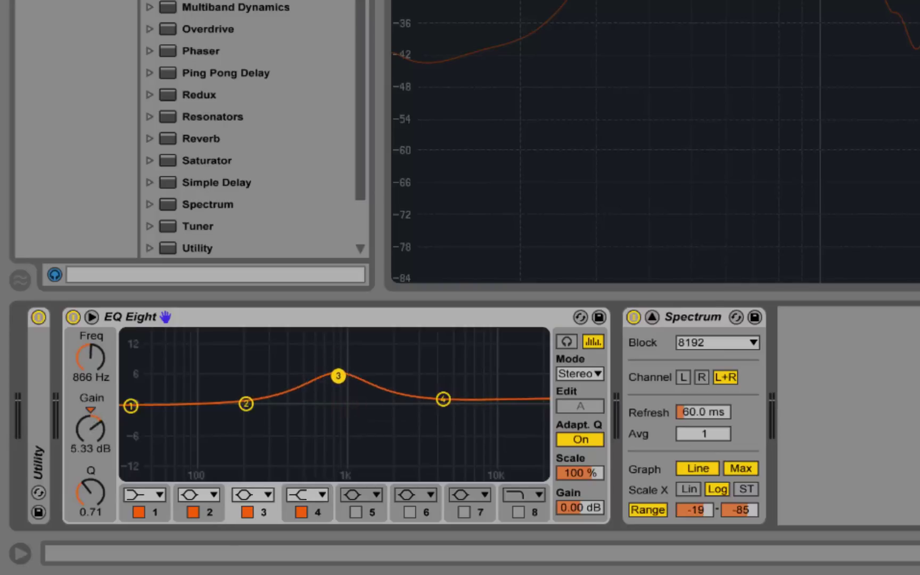
During playback, set EQ Eight band 3 to about 984 Hz and band 4 to about 3.23 kHz, both at 0.12 dB gain
key(space)
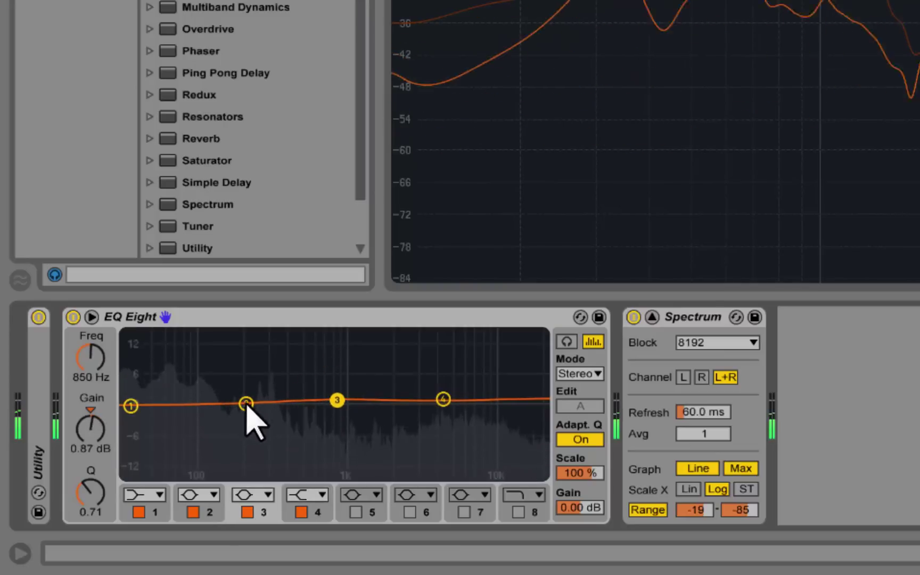
drag(338, 400, 339, 405)
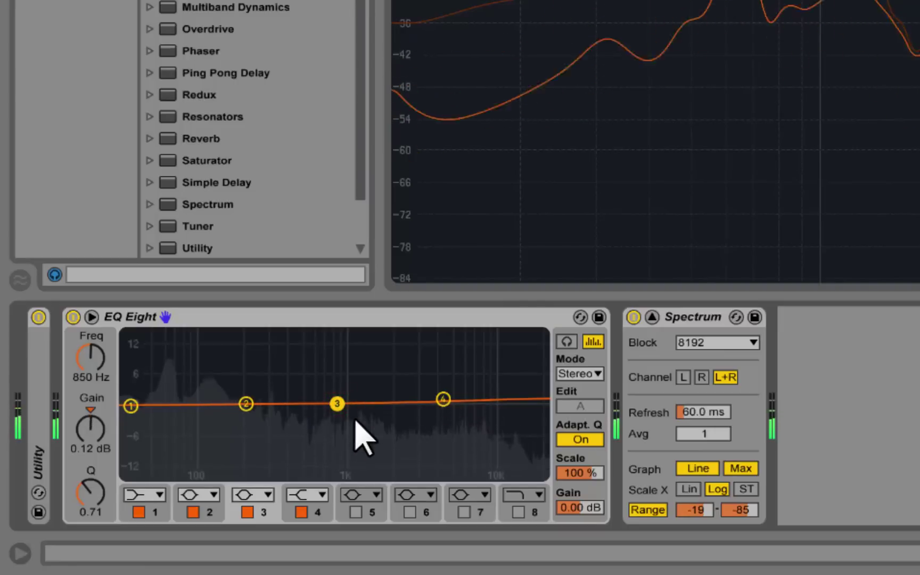
mouse_move(337, 404)
mouse_down()
mouse_move(345, 361)
mouse_move(345, 440)
mouse_move(346, 404)
mouse_up()
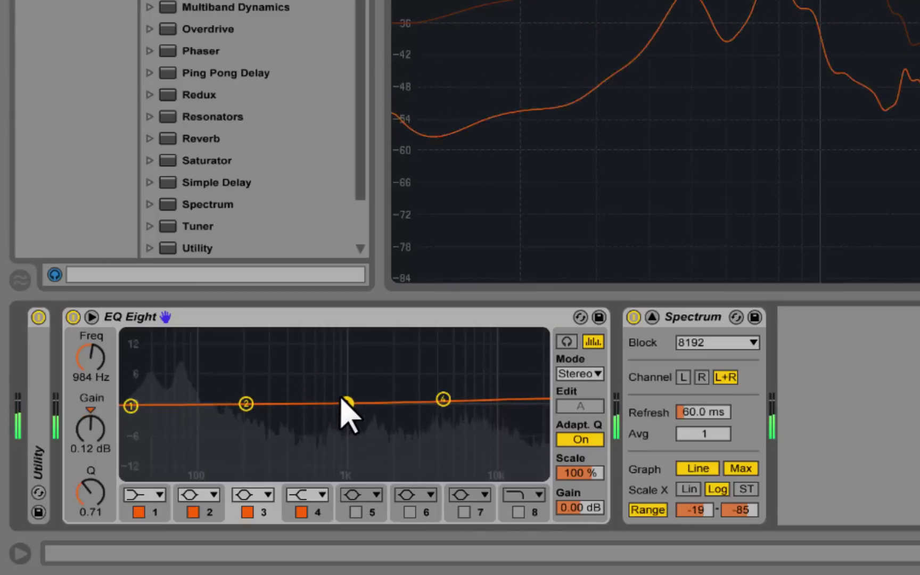
click(443, 400)
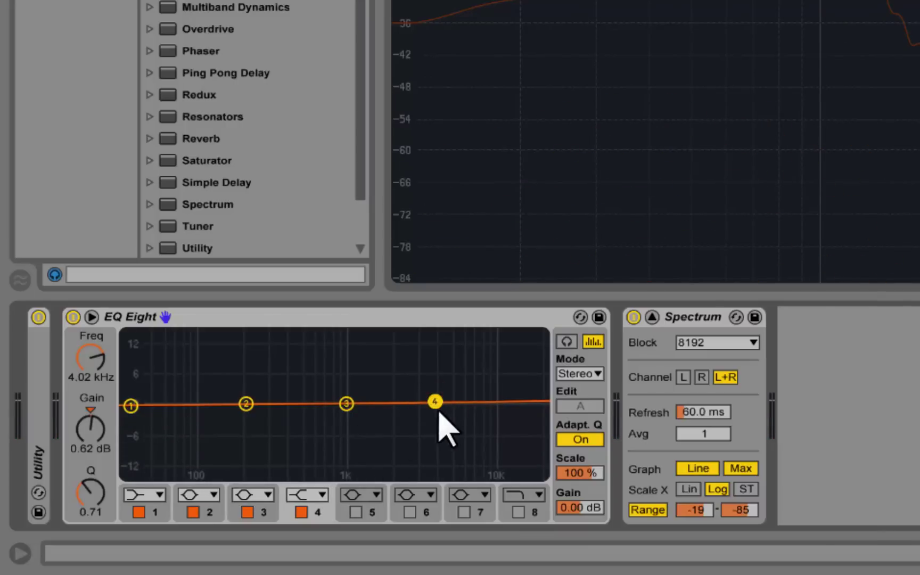
drag(440, 412, 420, 403)
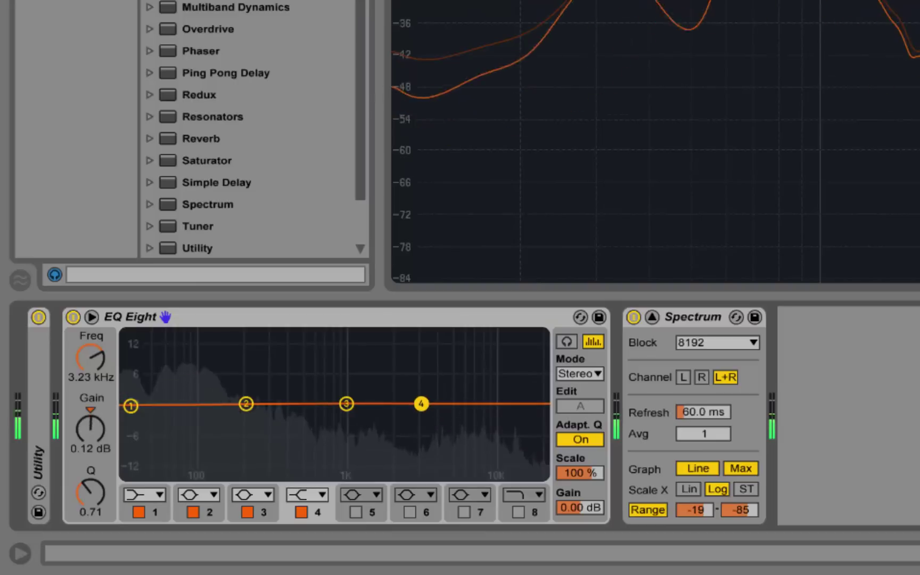
Set EQ Eight band 1 to about 48.2 Hz with a gain of 0.62 dB
drag(130, 405, 205, 400)
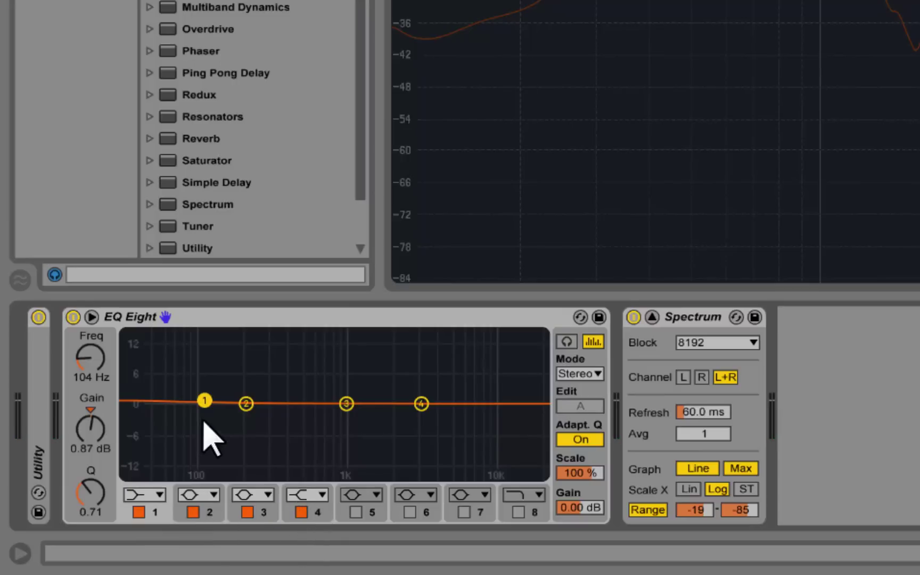
drag(204, 400, 156, 401)
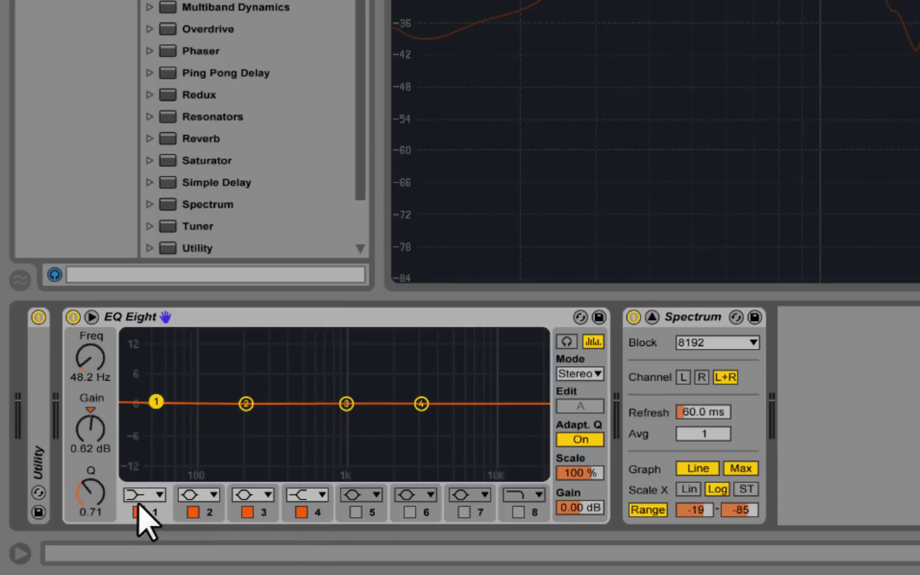
click(161, 514)
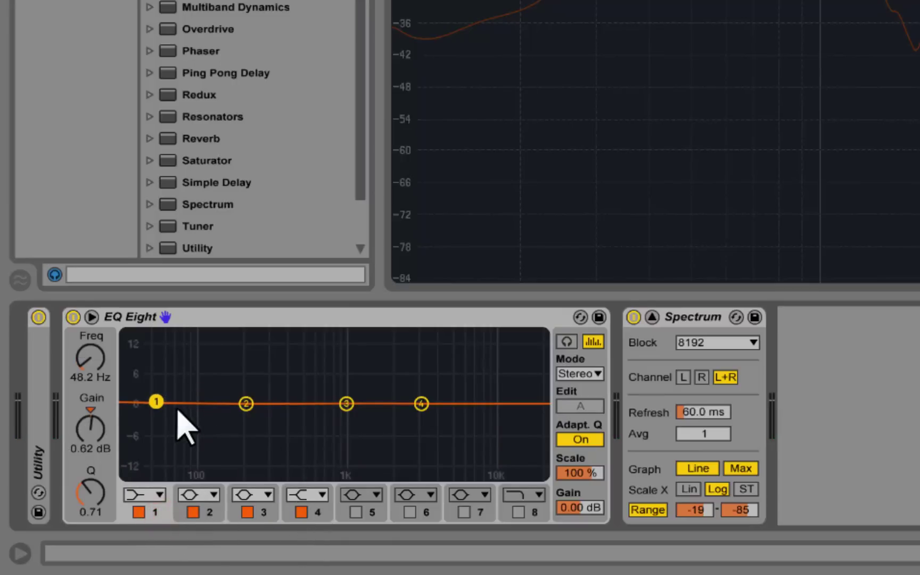
Select EQ Eight bands 2, 3 and 4 in turn to view each band's settings
click(208, 512)
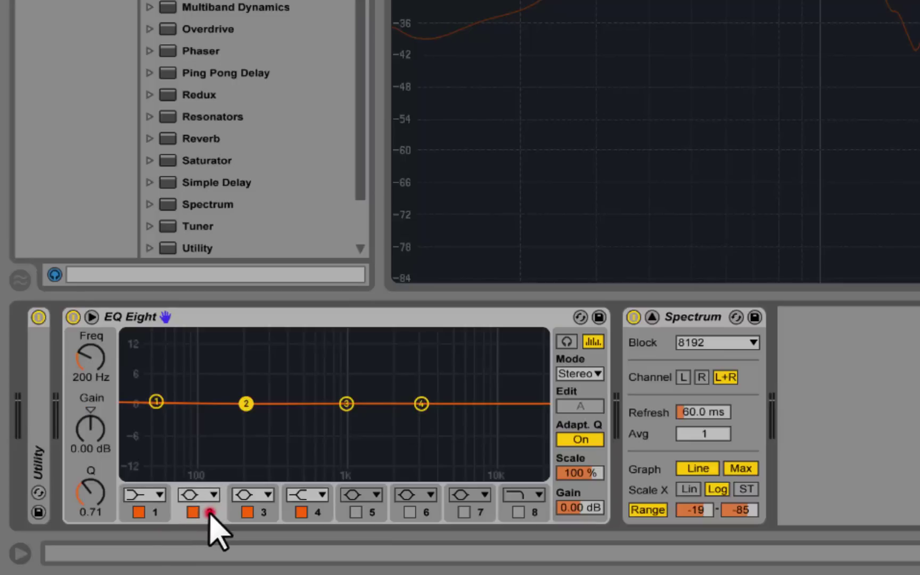
click(266, 513)
click(319, 513)
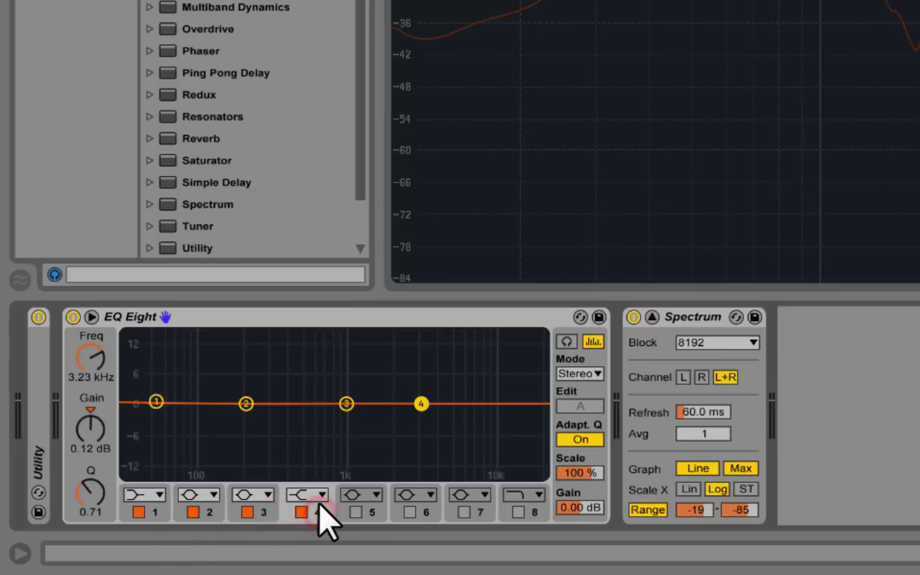
Switch on EQ Eight bands 5 through 8 and switch all four off again
click(355, 512)
click(409, 513)
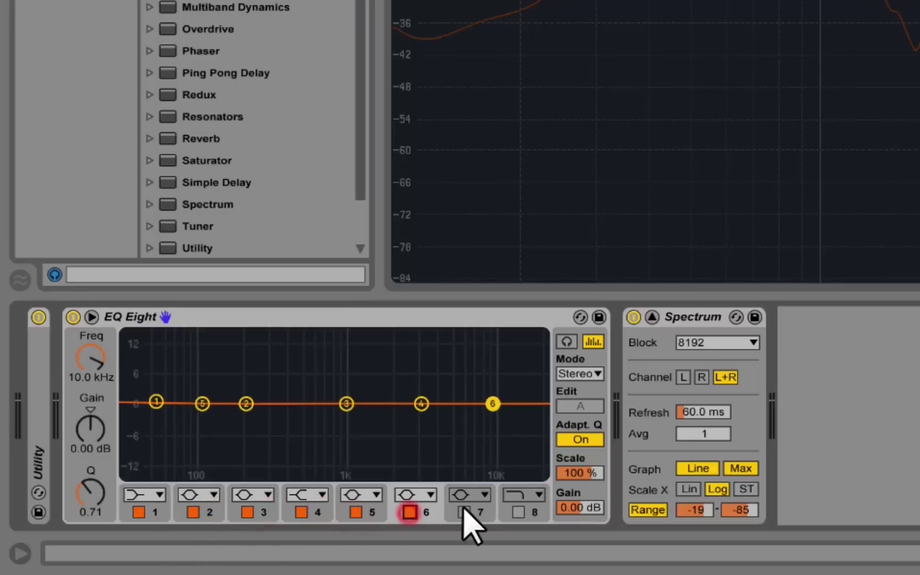
click(464, 512)
click(518, 513)
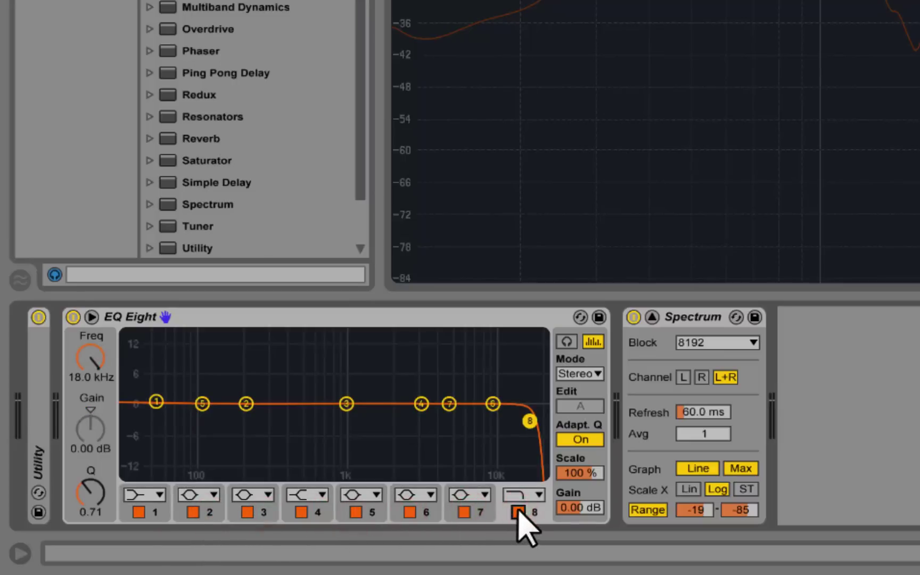
click(518, 513)
click(464, 512)
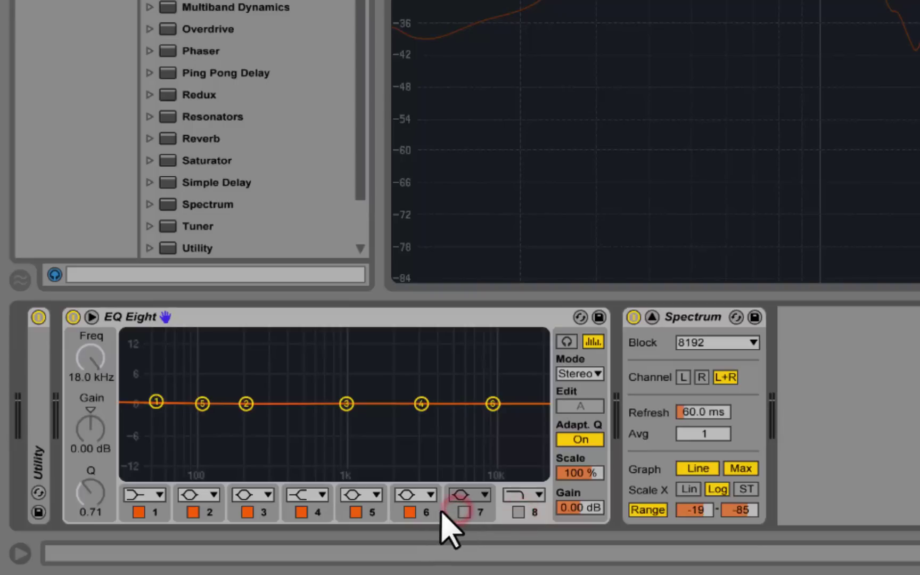
click(408, 513)
click(356, 512)
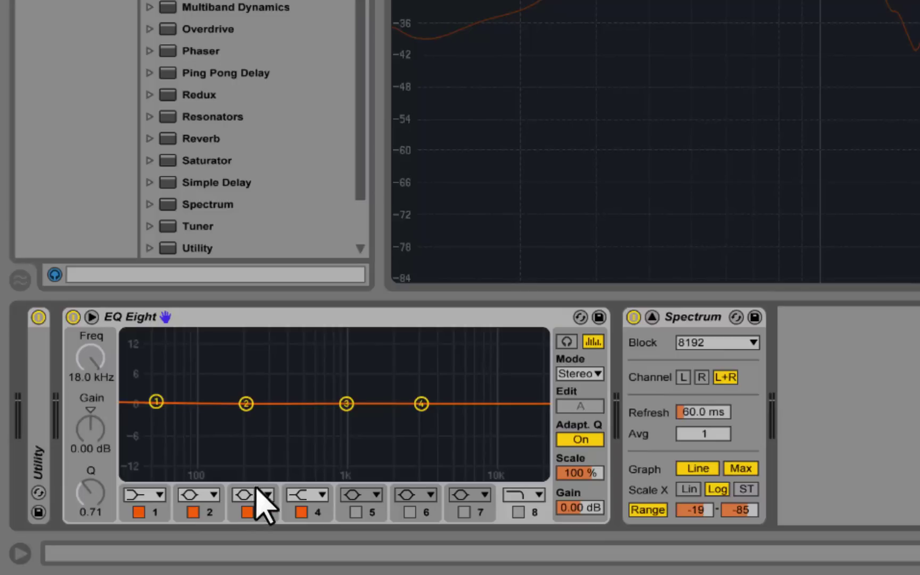
Set EQ Eight band 4 to about 11.0 kHz with a gain of 0.62 dB
drag(421, 403, 517, 403)
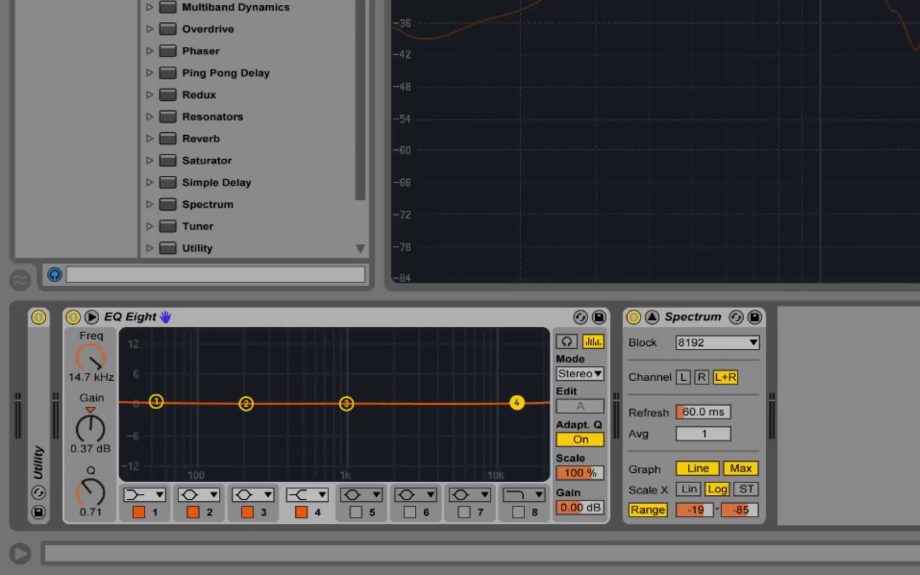
click(156, 401)
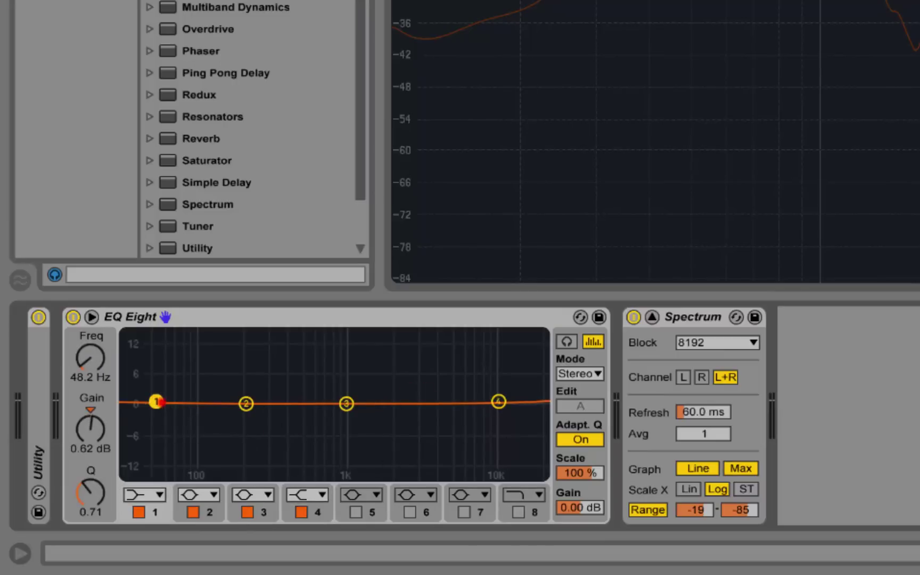
click(314, 517)
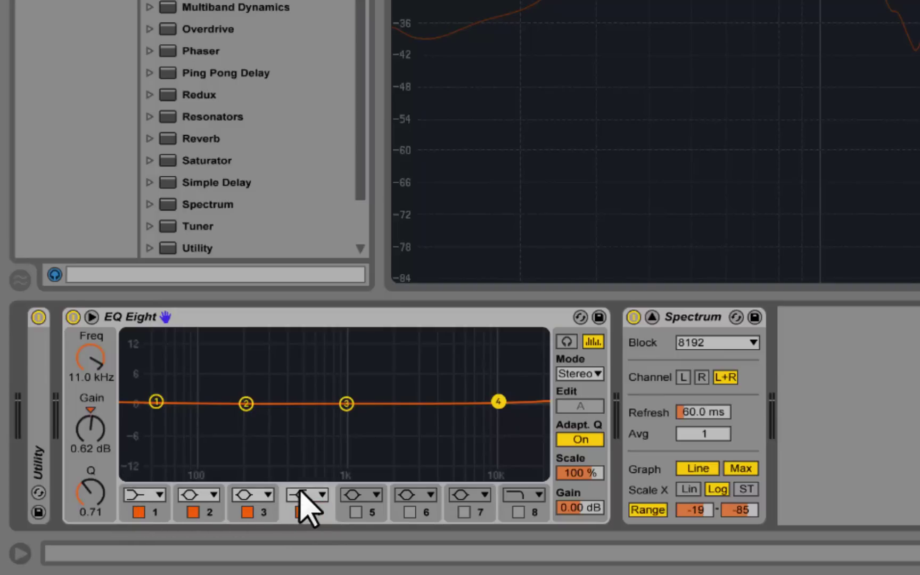
Try band 1's low shelf at about 7.07 dB at 220 Hz, -6.57 dB at 228 Hz, and 6.57 dB at 194 Hz
click(155, 513)
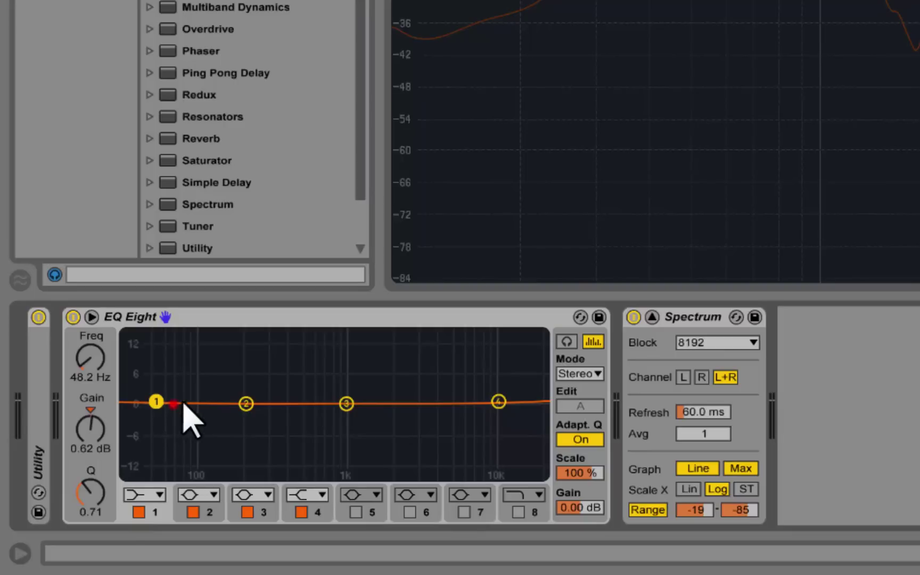
drag(157, 403, 251, 372)
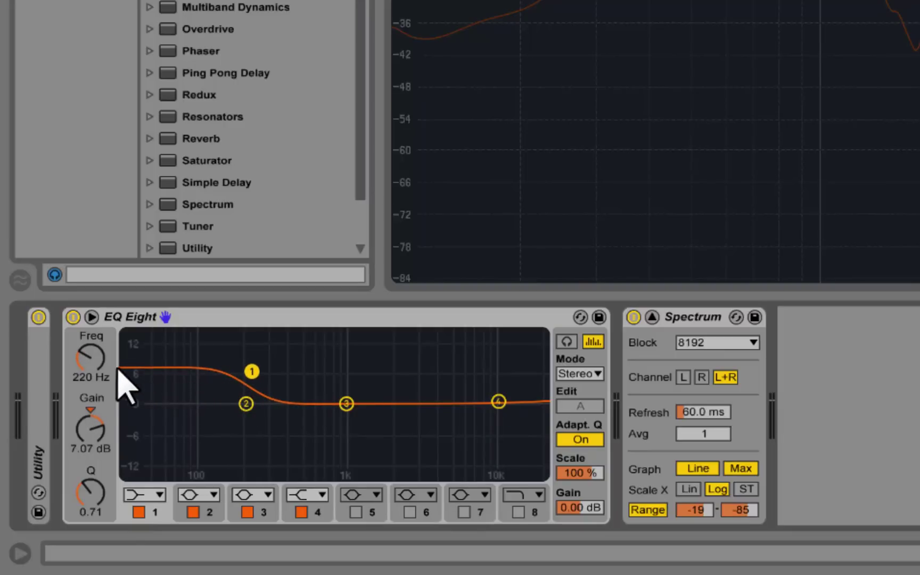
drag(256, 373, 254, 435)
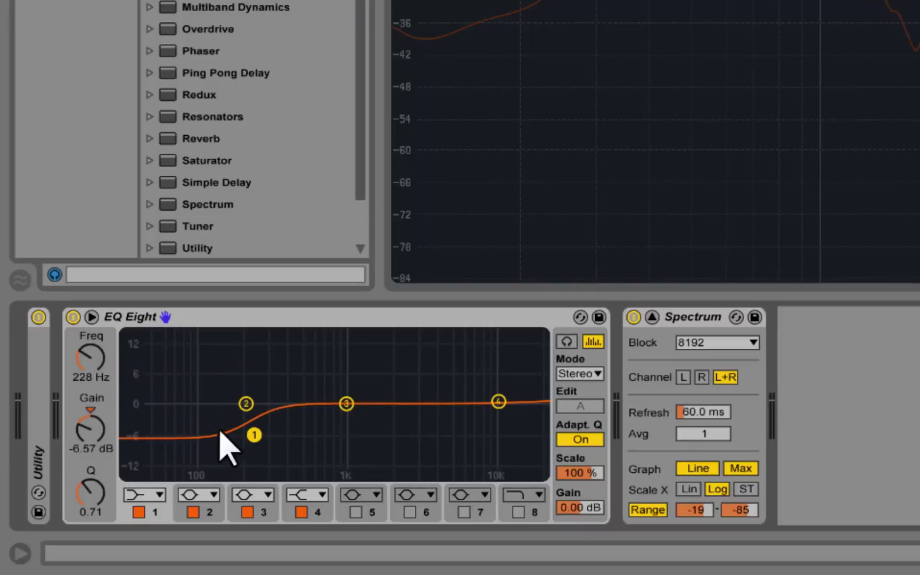
drag(254, 435, 244, 373)
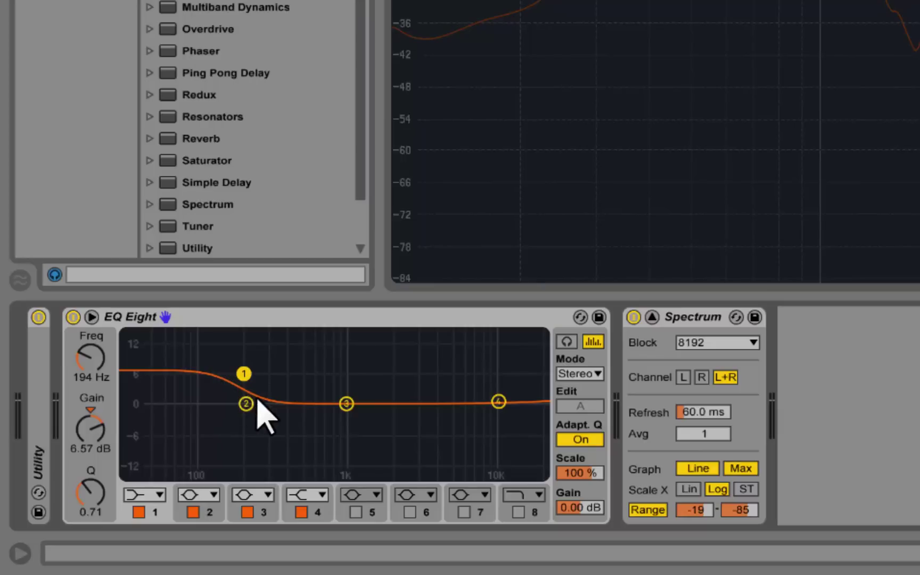
Set band 1 to about 204 Hz at 0.12 dB, band 2 to 76.2 Hz at -0.62 dB, and band 4 to 5.01 kHz at 0.37 dB
drag(242, 372, 195, 401)
drag(497, 400, 449, 403)
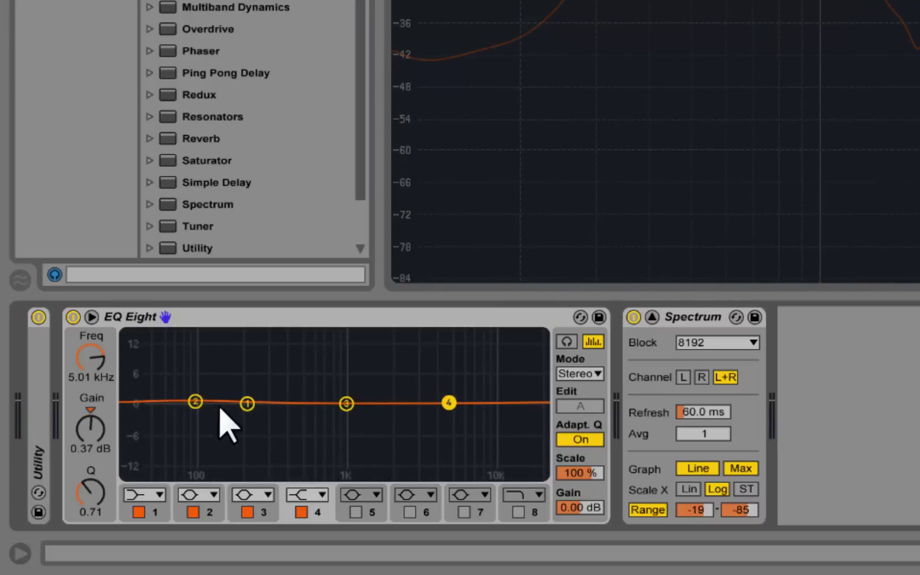
drag(196, 402, 185, 407)
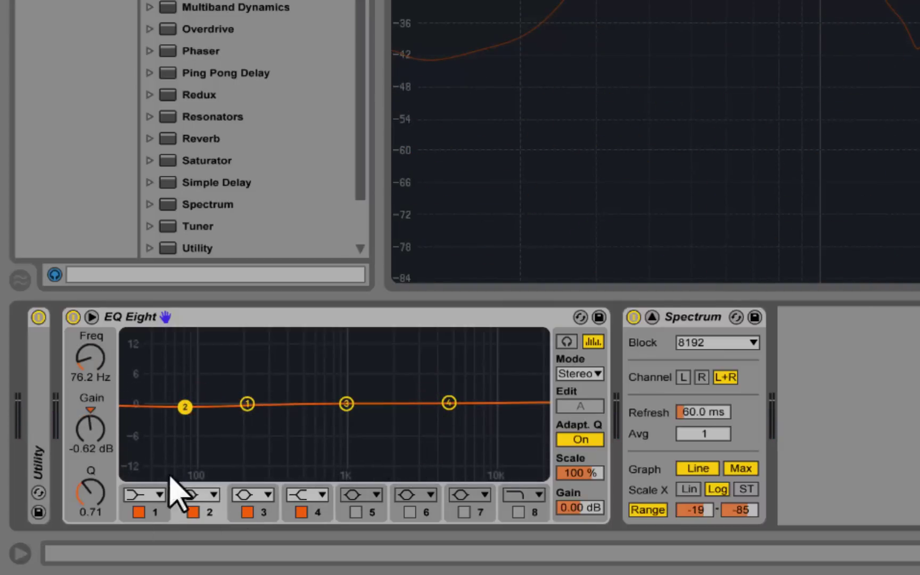
click(153, 512)
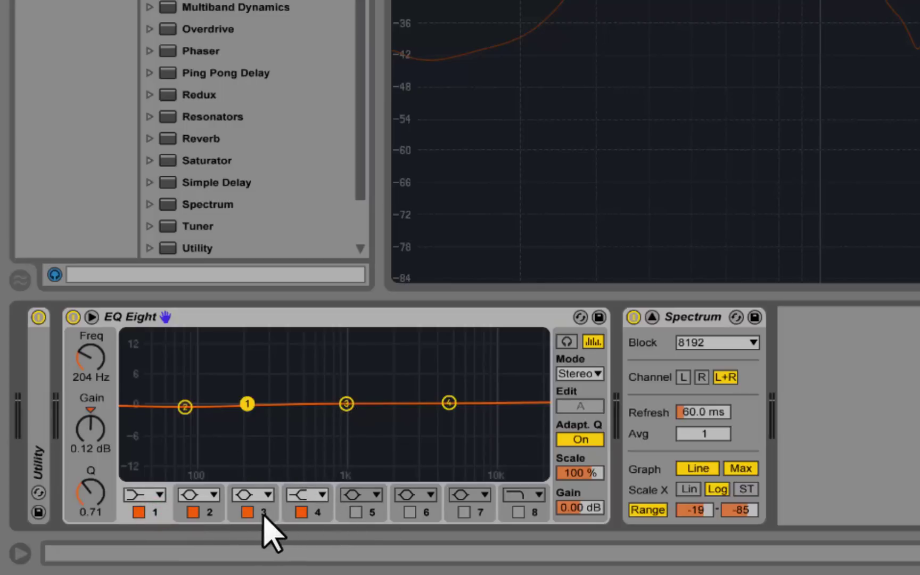
Review the filter shapes available for EQ Eight band 2 and keep the bell shape
click(192, 494)
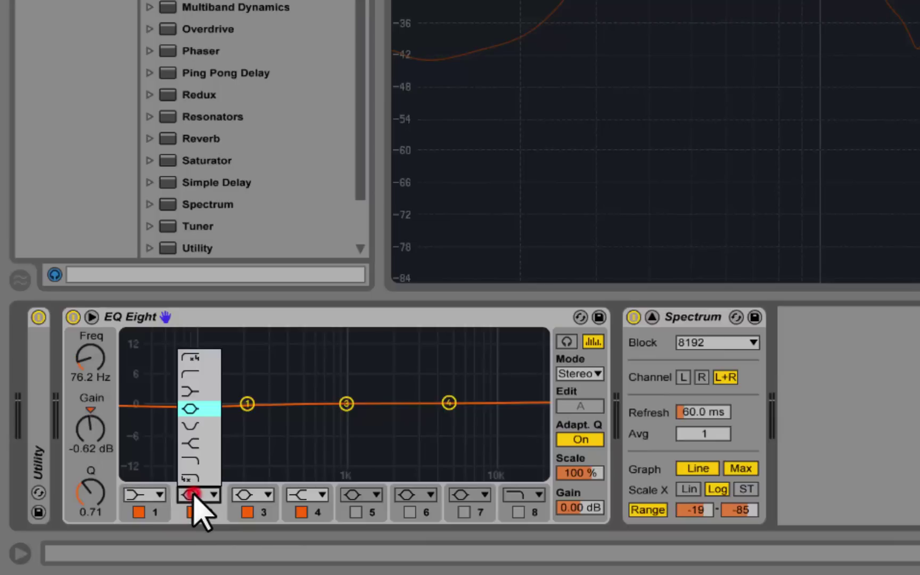
click(193, 494)
click(198, 495)
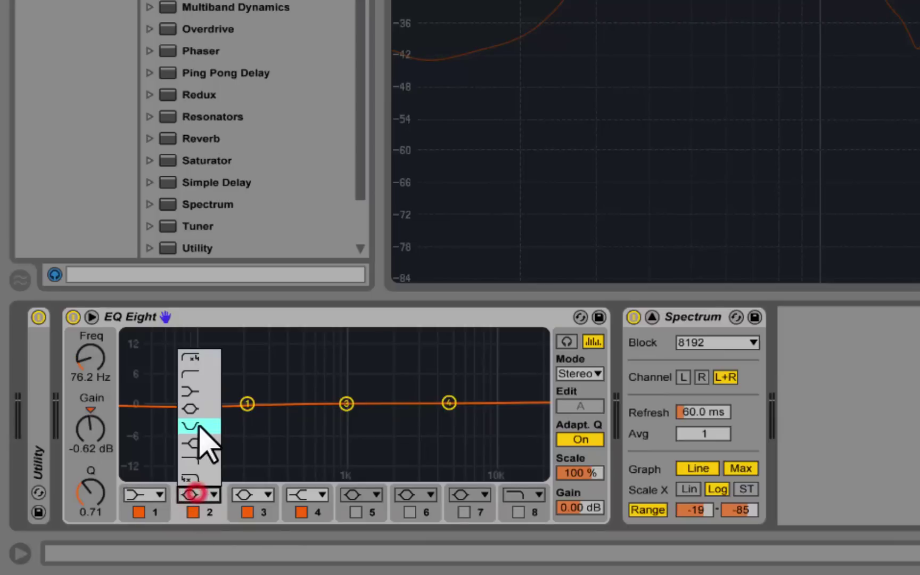
click(199, 410)
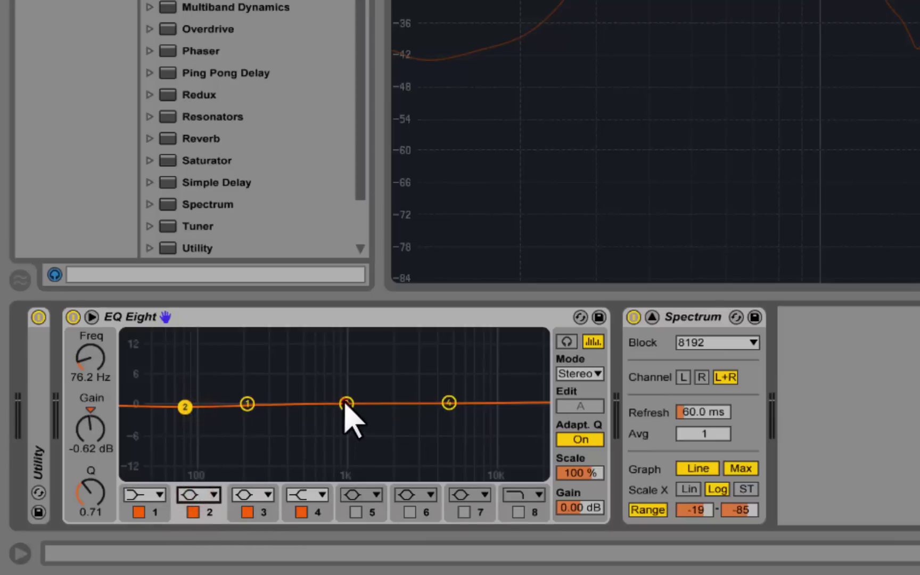
Move band 3 to about 9.49 kHz at 0.12 dB and set band 2's gain to -0.37 dB
mouse_move(346, 403)
mouse_down()
mouse_move(349, 344)
mouse_move(342, 401)
mouse_up()
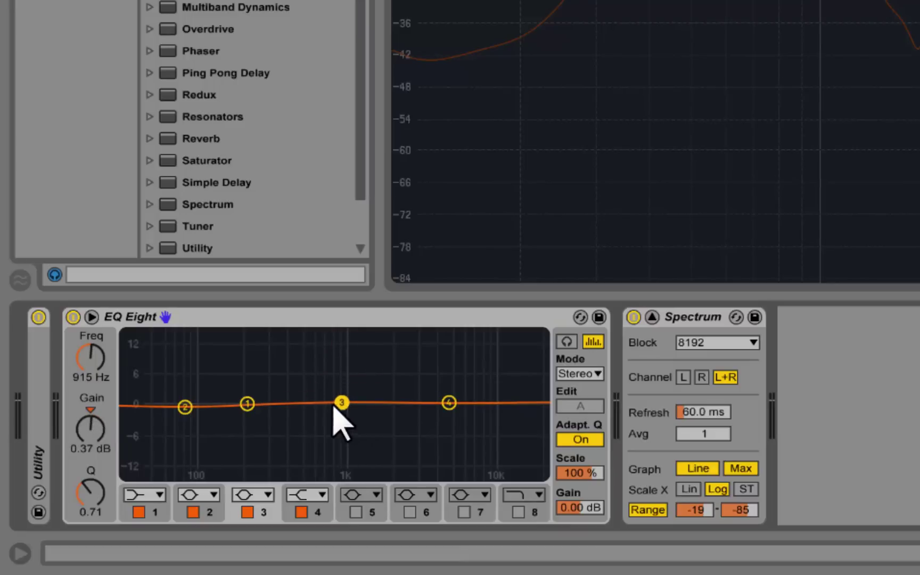
drag(342, 403, 490, 403)
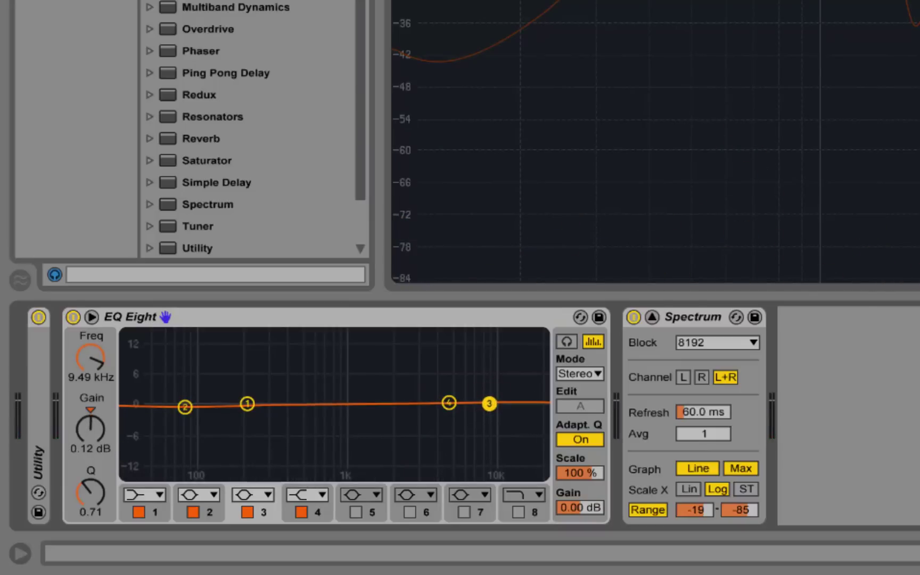
click(188, 406)
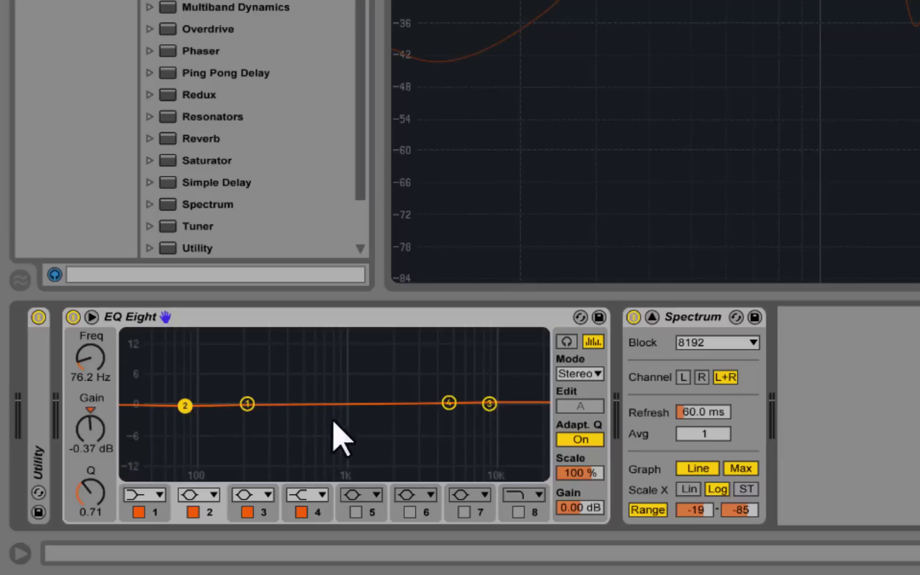
Boost band 3 by about 11.5 dB at 1.83 kHz and move band 4 to a frequency above 10 kHz
drag(449, 402, 385, 350)
click(488, 403)
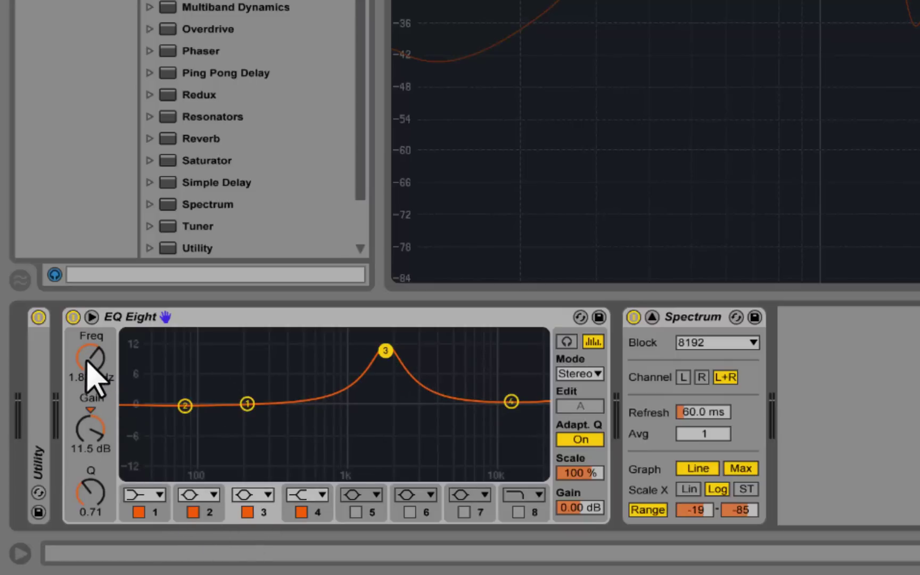
click(211, 516)
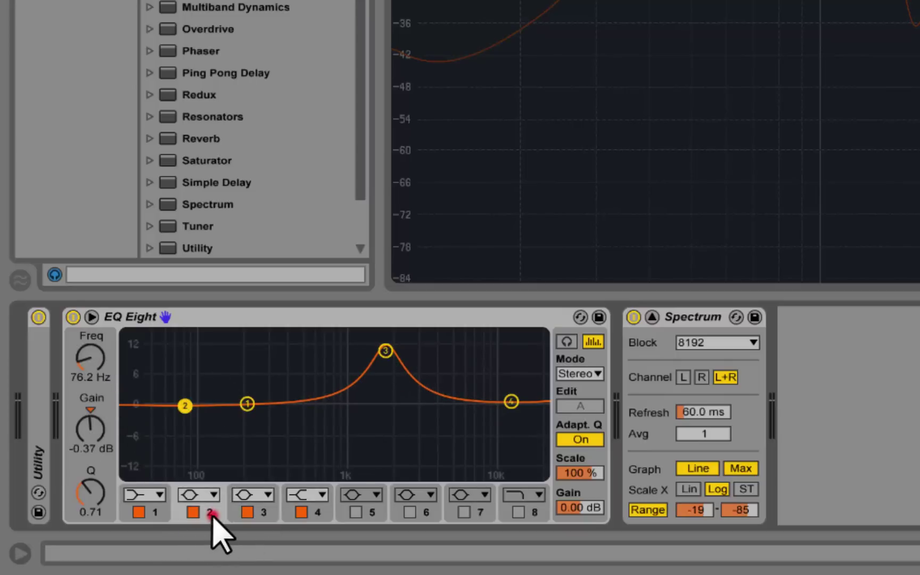
click(260, 513)
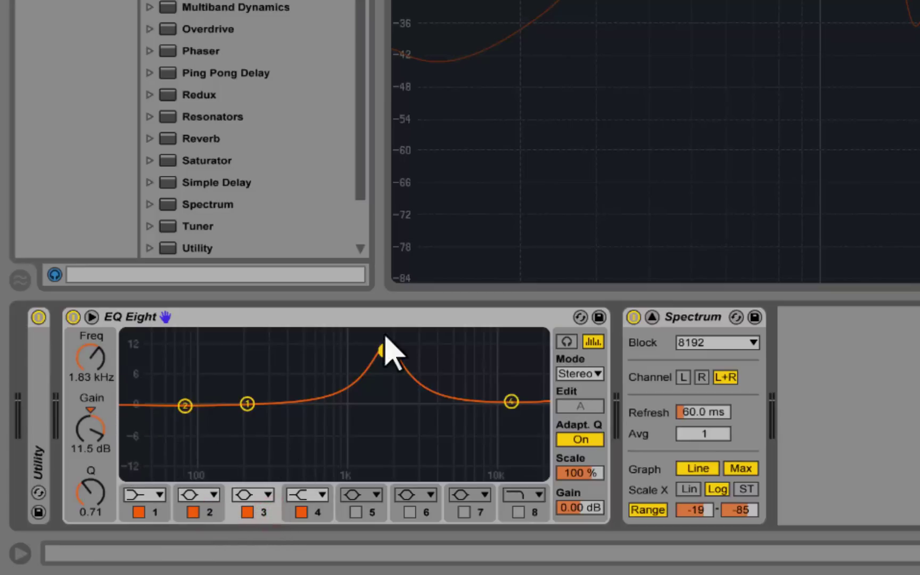
Try band 3's frequency at about 2.32 kHz, vary its gain, and settle it at 1.90 kHz with 7.07 dB
drag(386, 351, 374, 351)
mouse_move(85, 358)
mouse_down()
mouse_move(85, 400)
mouse_move(86, 363)
mouse_up()
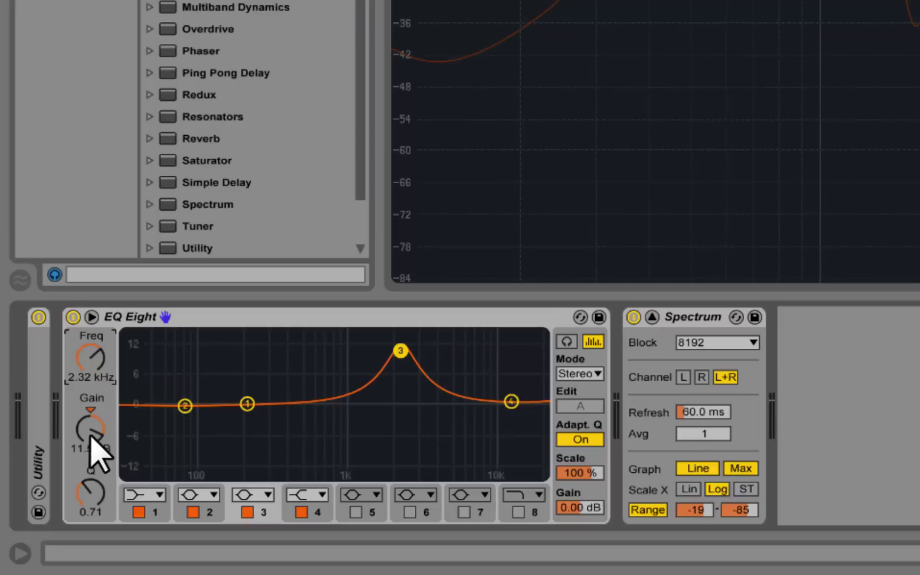
drag(88, 430, 88, 448)
drag(409, 430, 397, 371)
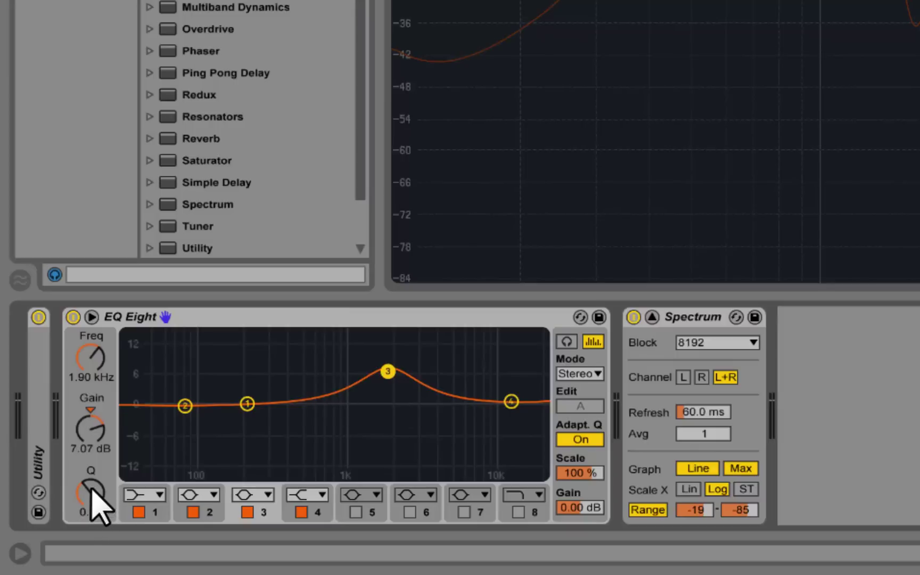
Narrow band 3 to a Q of about 3.06, raise it to 12.0 dB at 2.04 kHz, and widen its Q to 0.10
drag(90, 489, 91, 463)
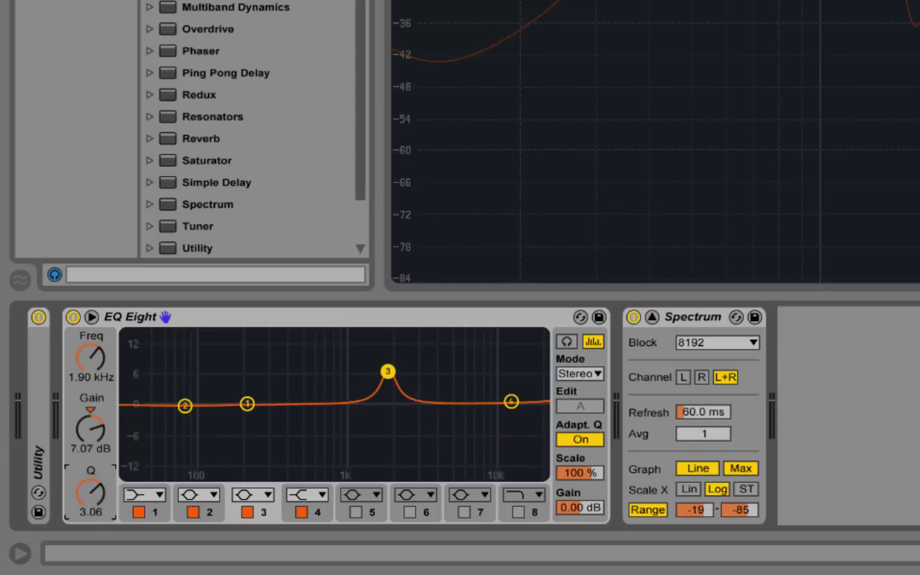
drag(387, 371, 393, 349)
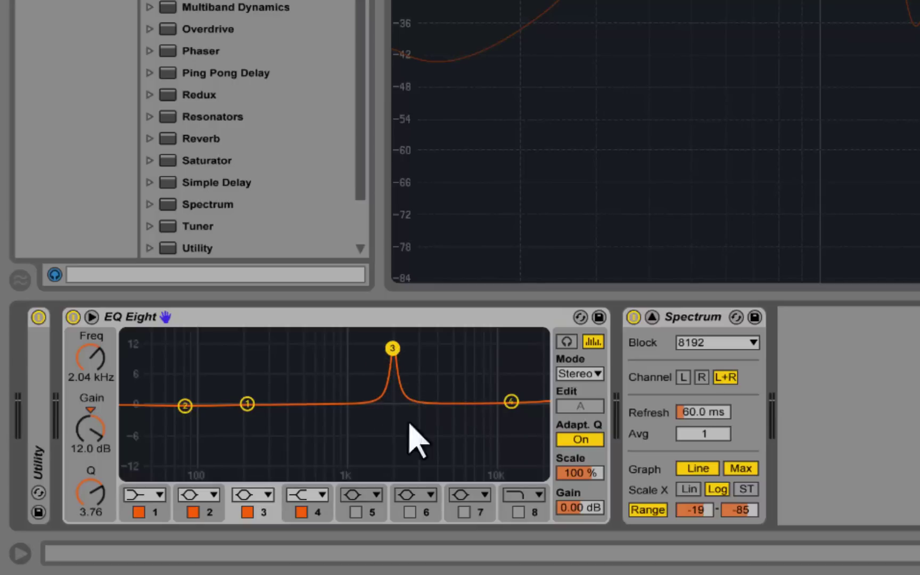
drag(90, 492, 91, 460)
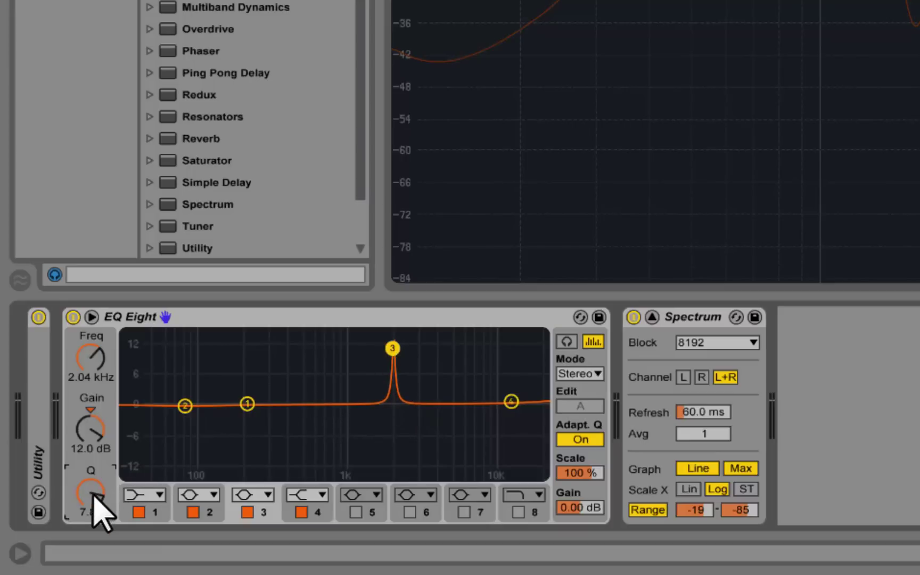
drag(109, 480, 109, 533)
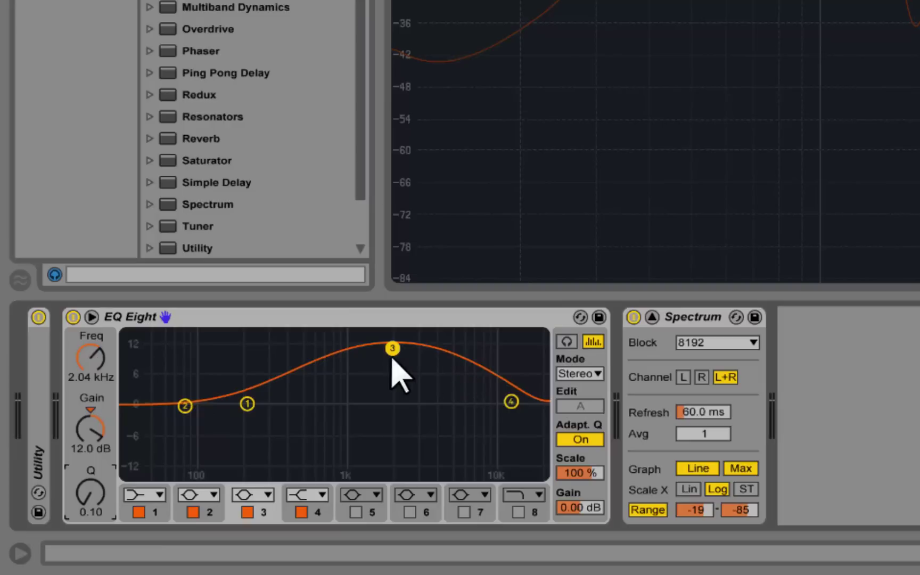
During playback, audition band 3 at 1.18 kHz, 8.31 dB with Q 3.46, and set it to about 1.94 kHz, 0.62 dB with Q 1.94
drag(391, 350, 389, 363)
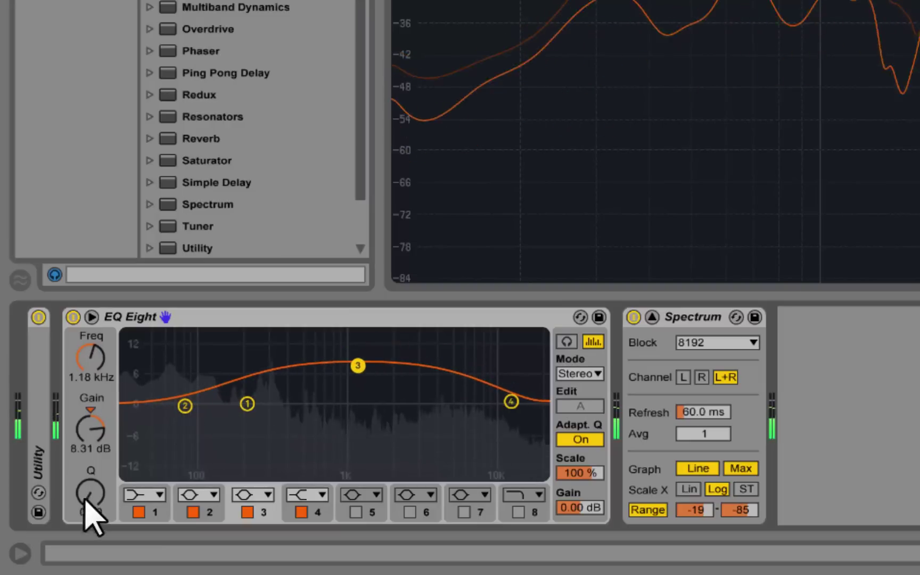
drag(91, 497, 90, 445)
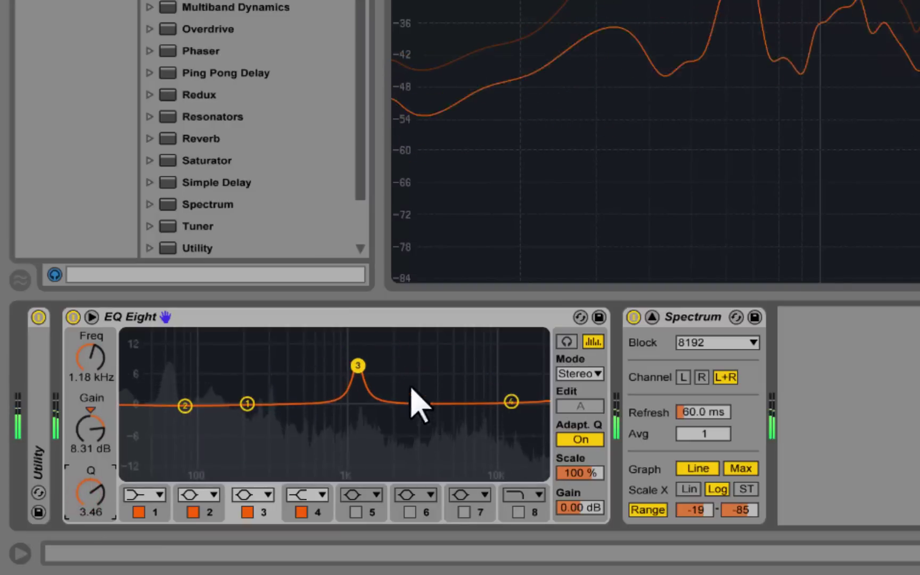
drag(357, 365, 389, 401)
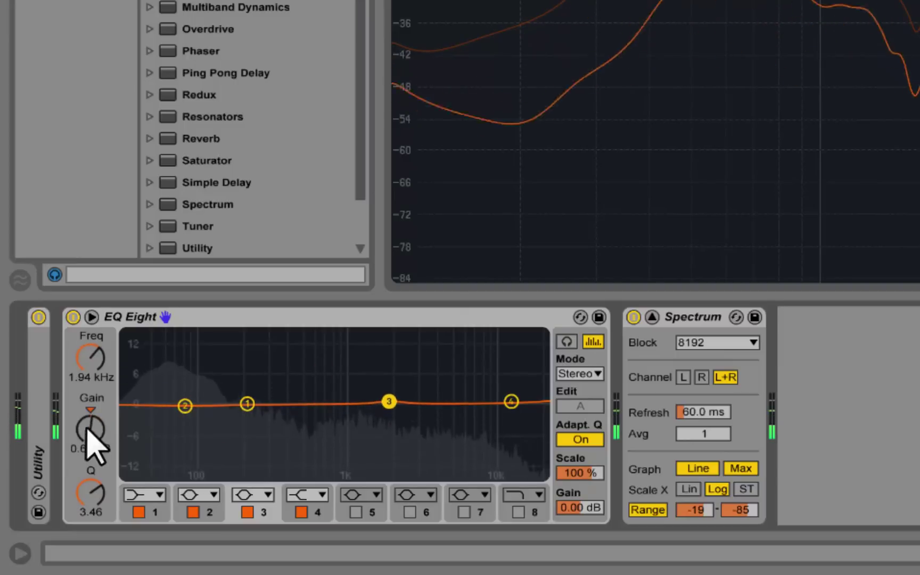
drag(88, 513, 88, 527)
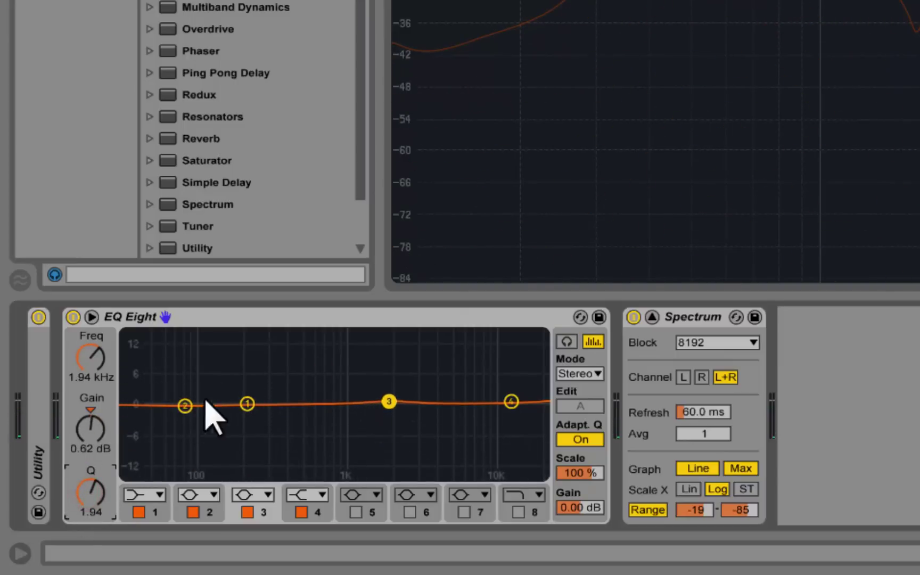
Set band 3 to 1.50 kHz and 0.12 dB, and make band 1 a steep x4 low cut at 228 Hz with Q 0.75
drag(389, 404, 388, 403)
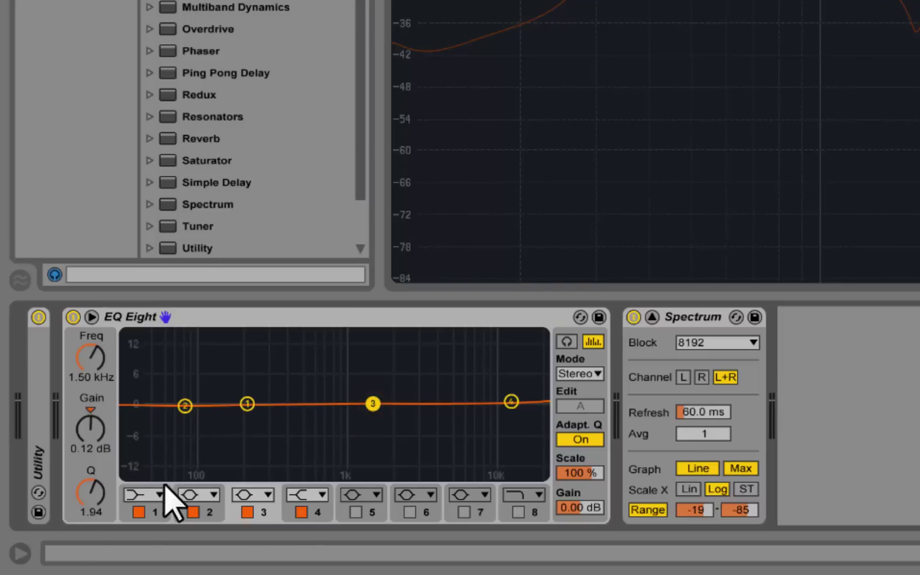
click(147, 498)
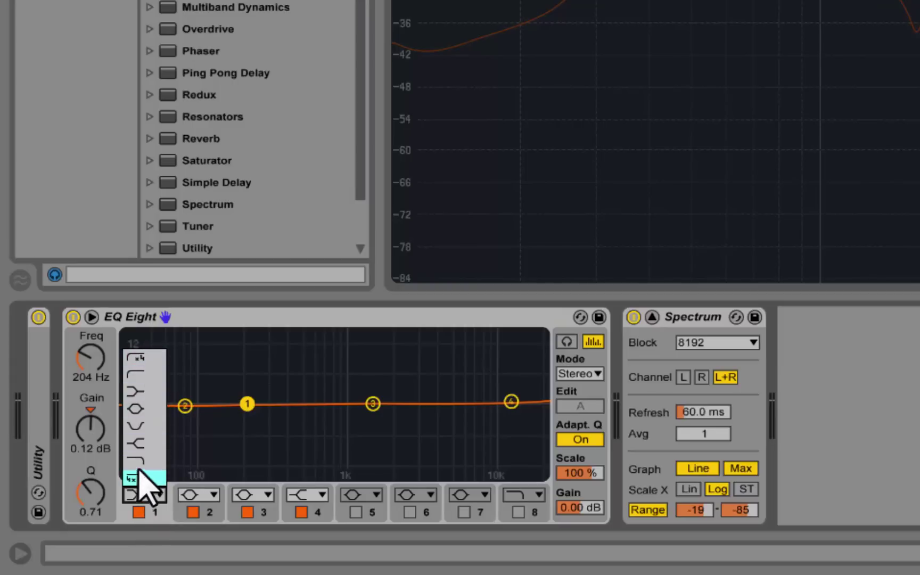
click(143, 359)
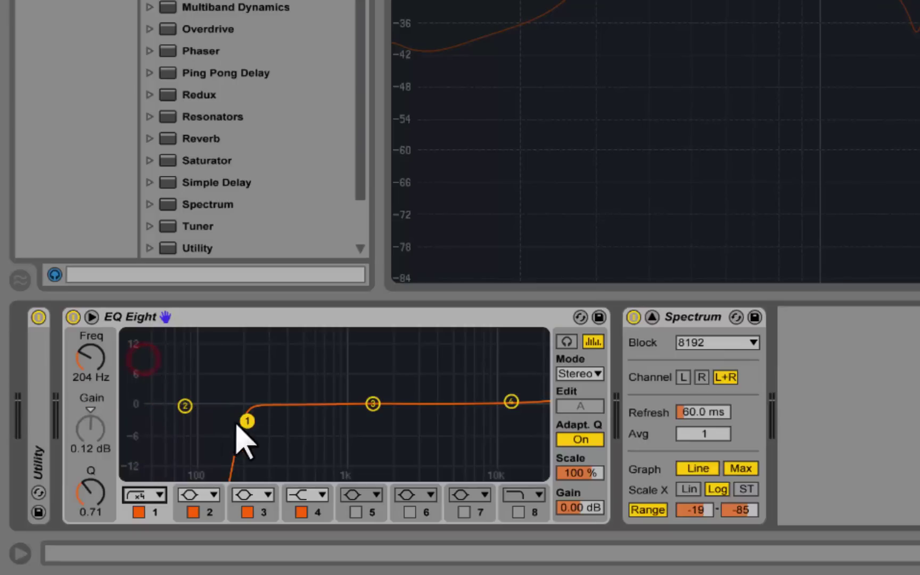
mouse_move(245, 419)
mouse_down()
mouse_move(282, 420)
mouse_move(254, 420)
mouse_up()
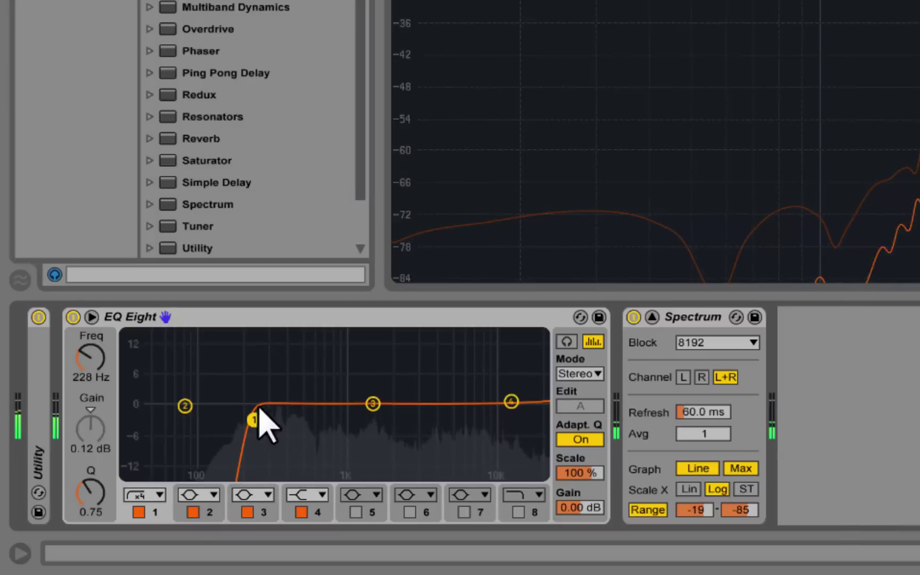
Change band 1 to the gentler regular low-cut shape and set it to 220 Hz with Q 0.97
click(152, 494)
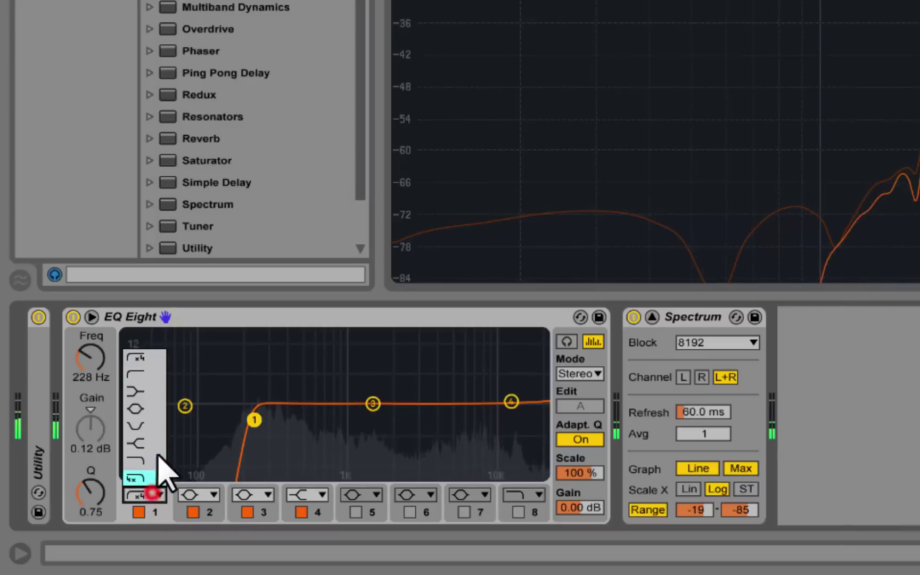
click(146, 373)
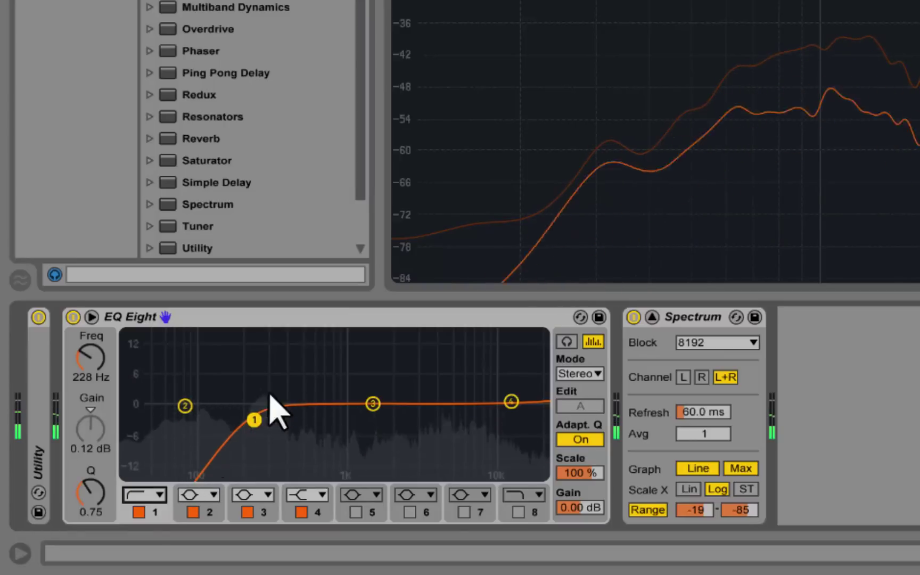
click(145, 491)
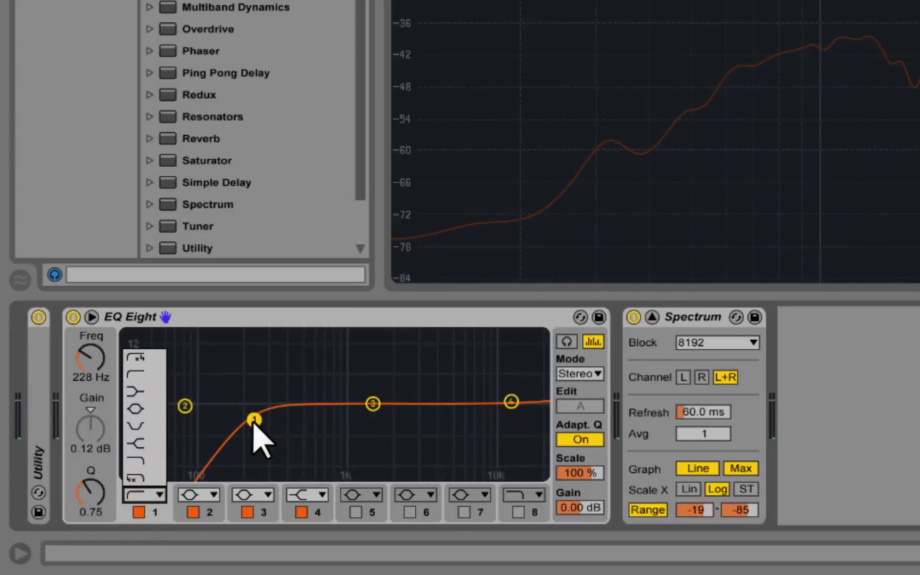
drag(254, 422, 251, 415)
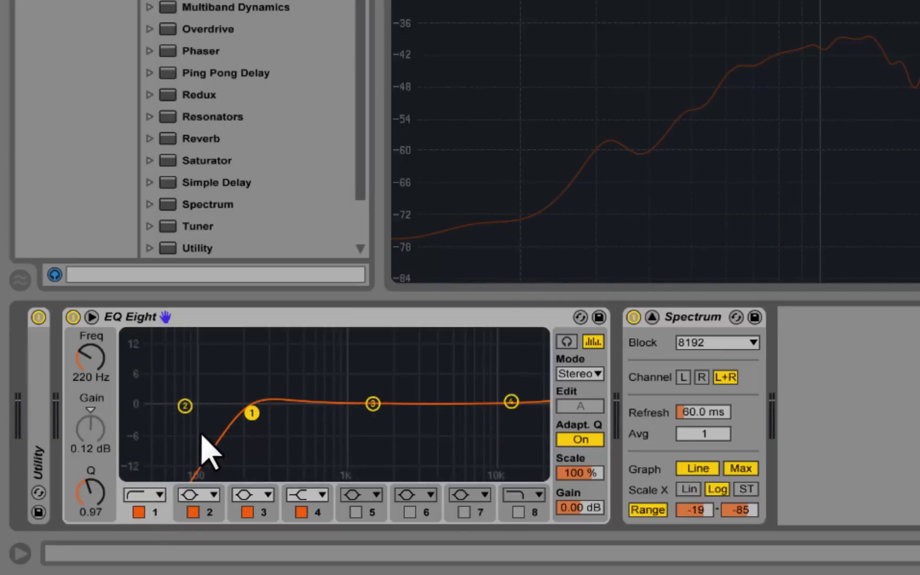
Switch band 1 back to the x4 low cut and lower it through 216 Hz to 142 Hz with Q 0.78
click(154, 495)
click(142, 359)
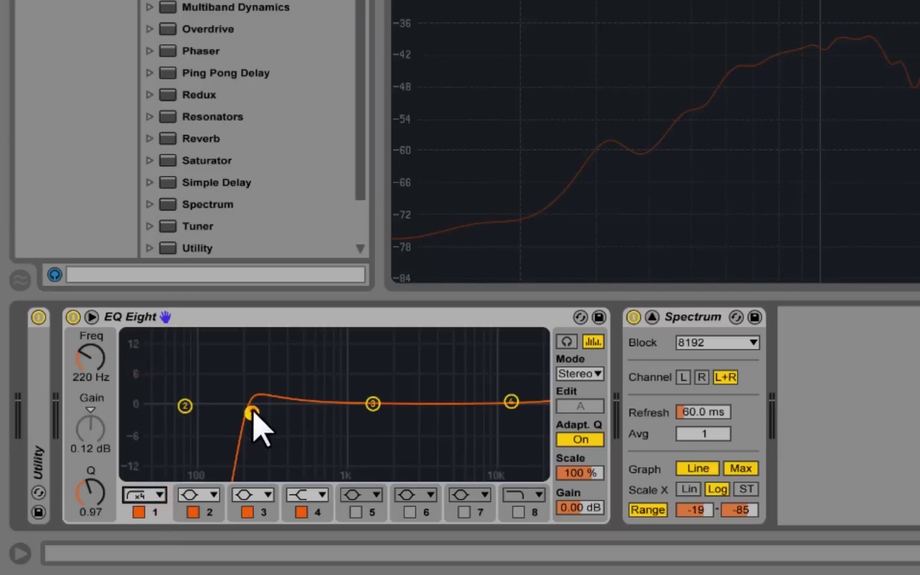
drag(251, 413, 254, 411)
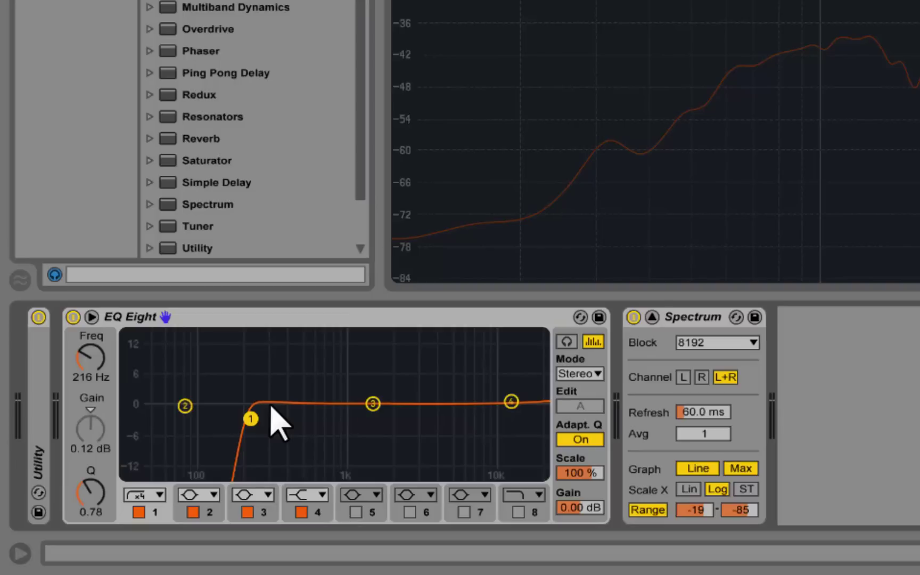
drag(251, 418, 224, 418)
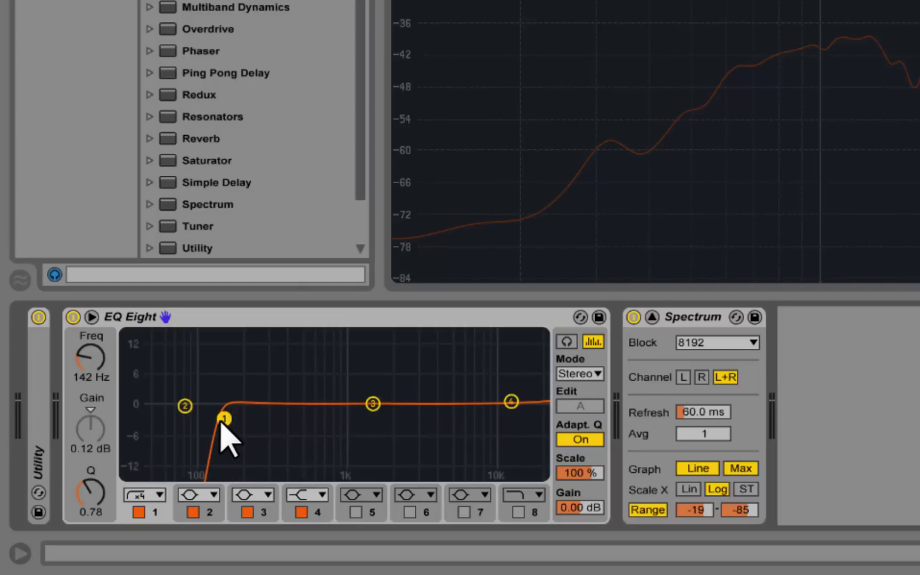
Switch band 1 through the regular low cut and high cut to the x4 high cut, and sweep it up to about 1.77 kHz
click(151, 494)
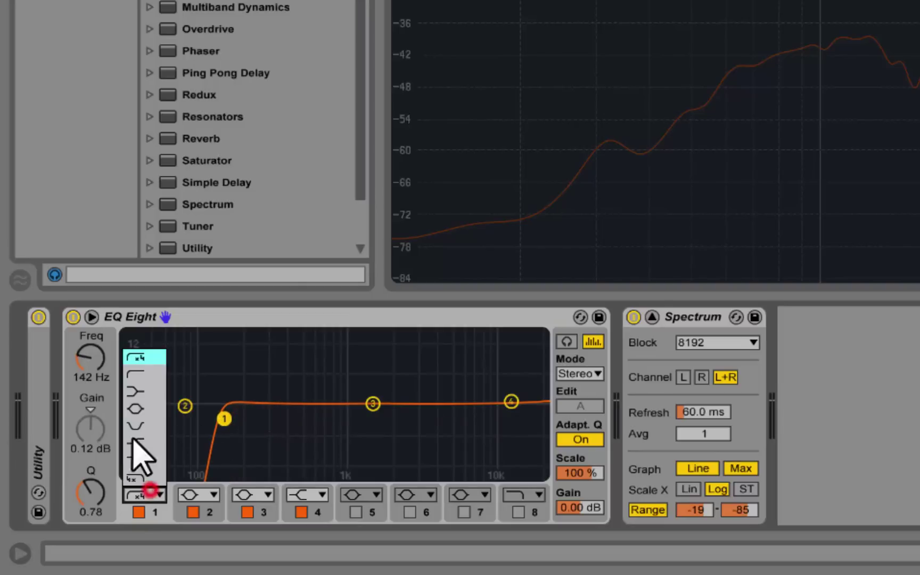
click(150, 368)
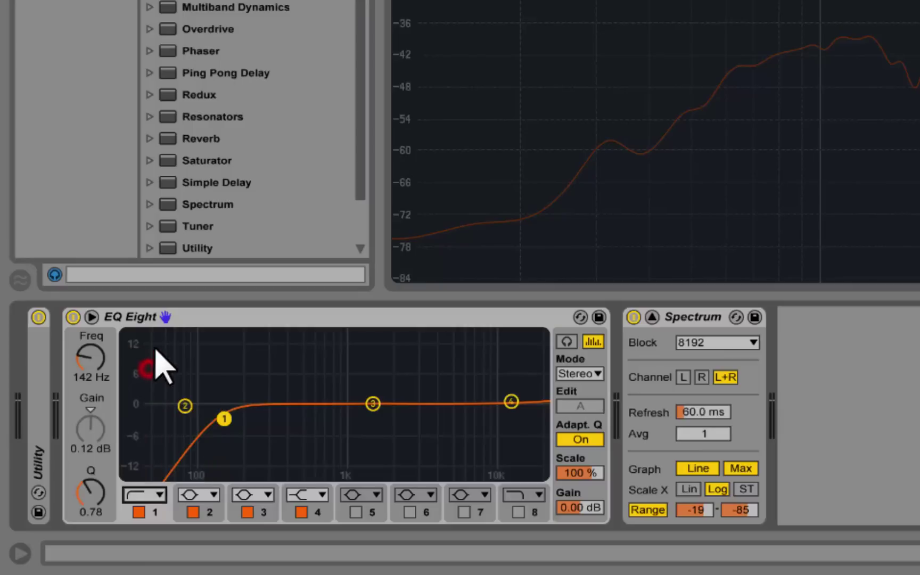
click(148, 494)
click(149, 462)
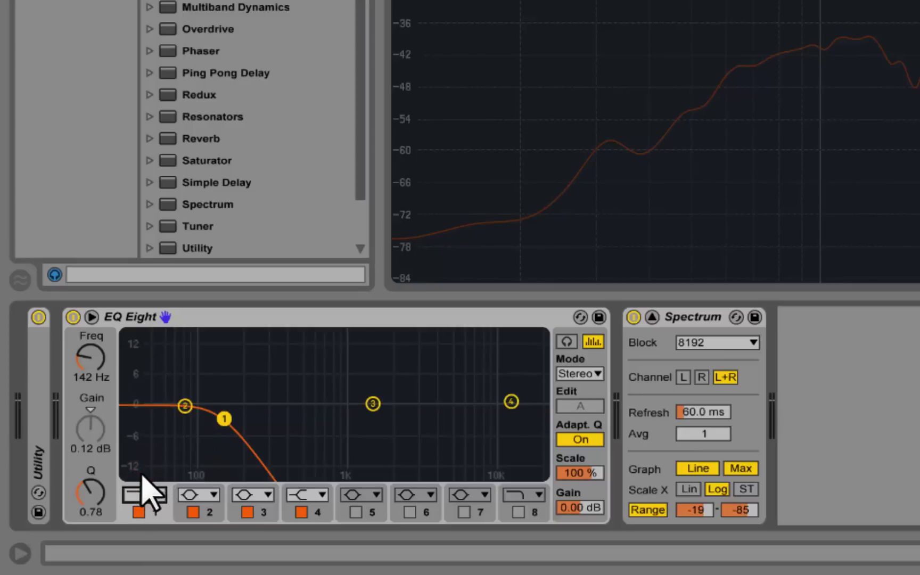
click(148, 494)
click(149, 474)
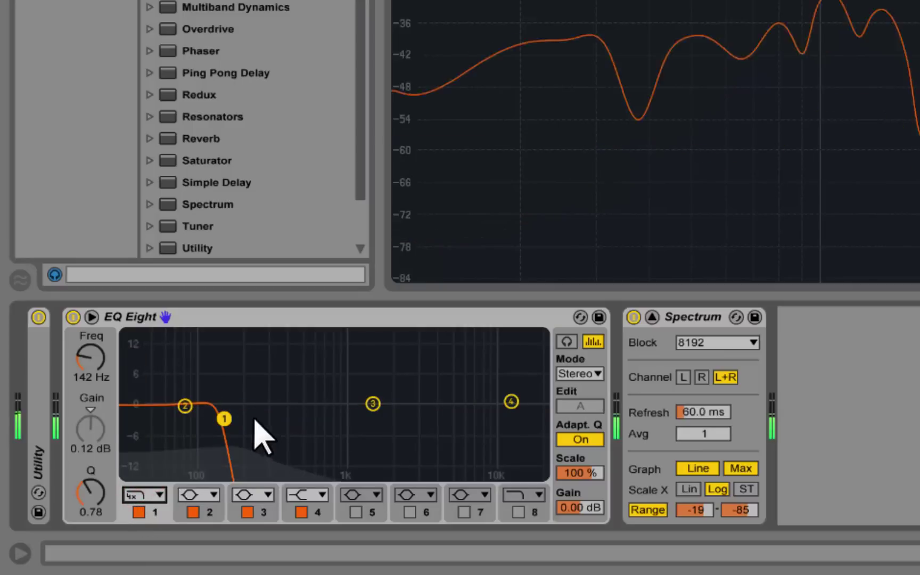
drag(224, 419, 382, 421)
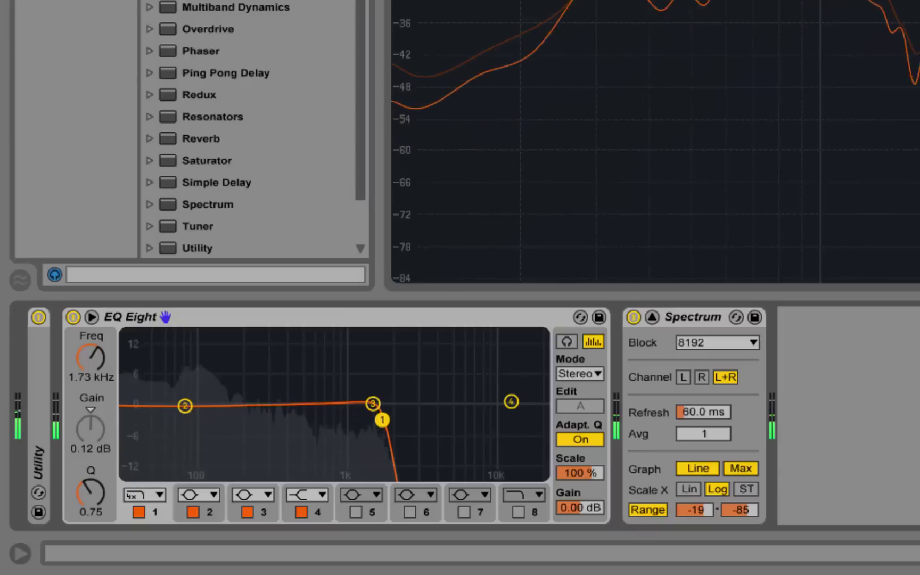
Return band 1 to the regular low cut and lower its frequency through 216 and 161 Hz to 123 Hz with Q 0.82
click(151, 496)
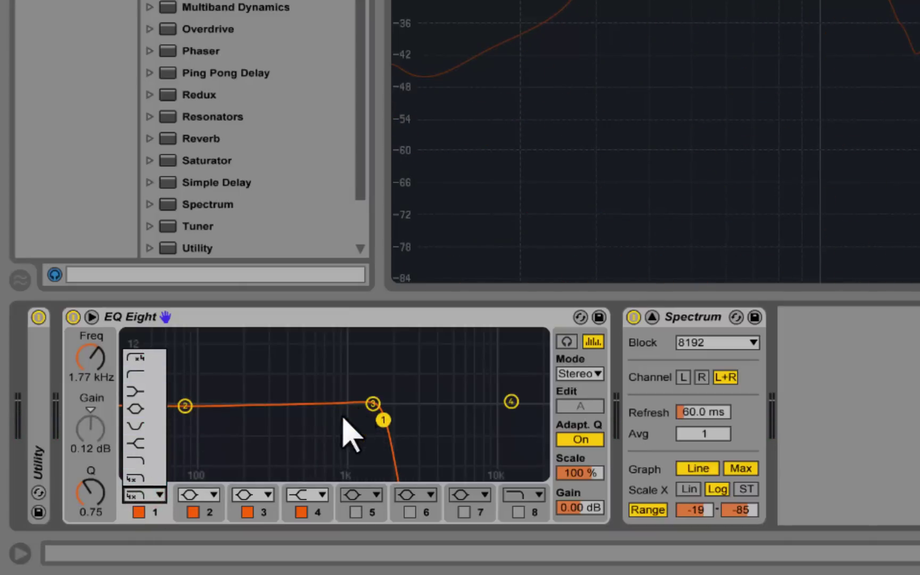
drag(383, 420, 250, 416)
click(152, 495)
click(144, 381)
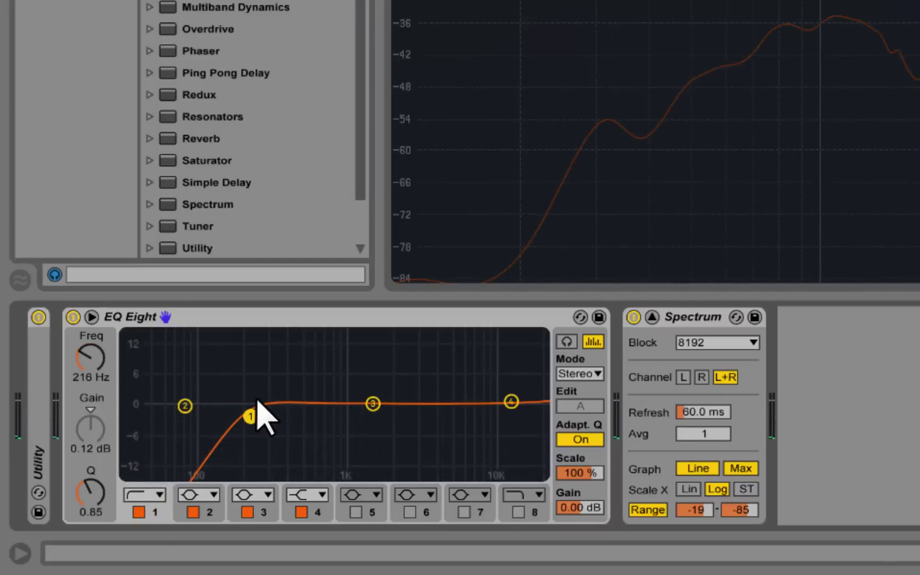
drag(249, 416, 232, 418)
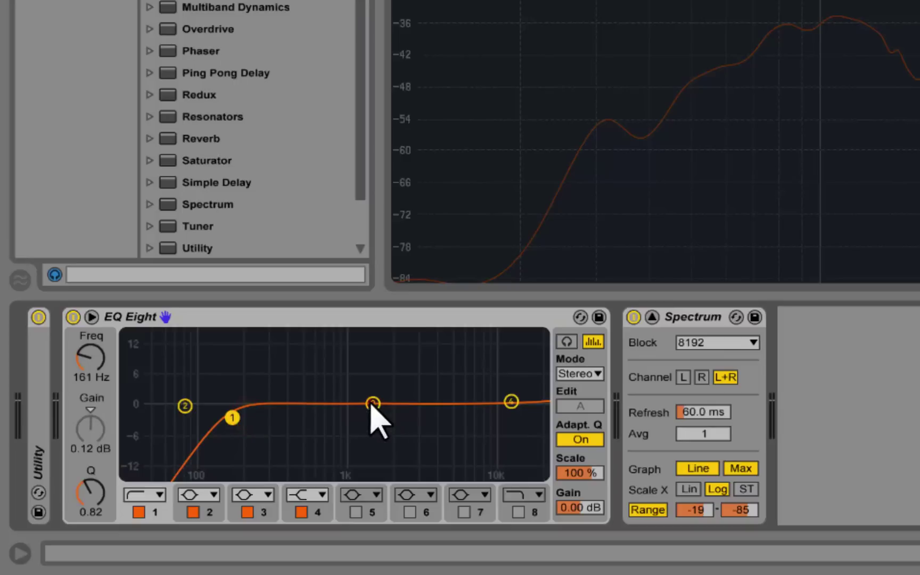
mouse_move(373, 403)
mouse_down()
mouse_move(374, 386)
mouse_move(370, 425)
mouse_move(373, 404)
mouse_up()
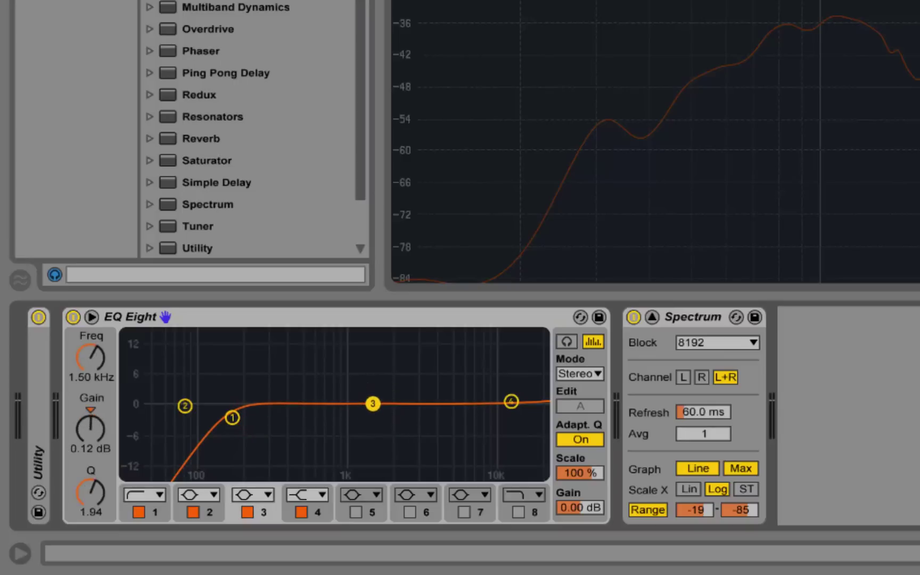
drag(230, 416, 214, 417)
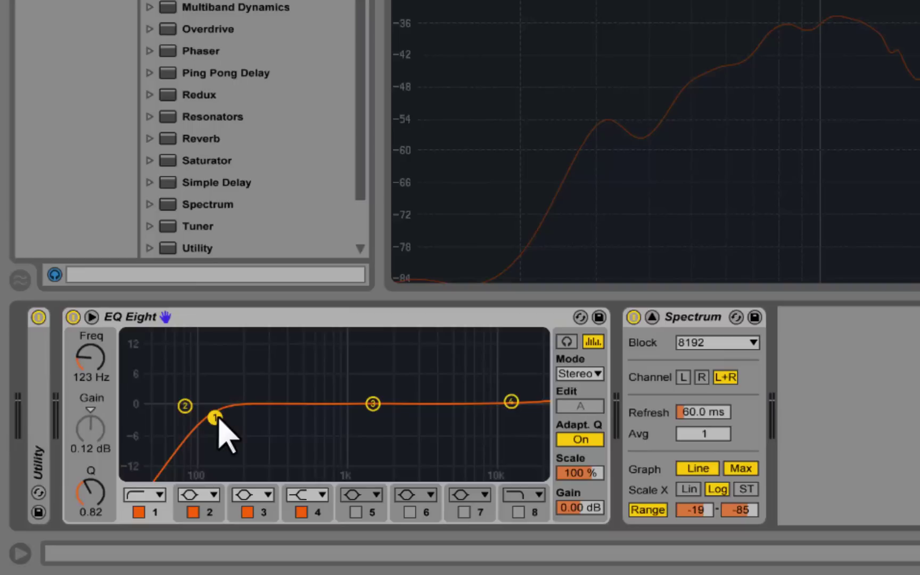
Change band 1 to a notch filter and sweep it through 1.47, 5.39 and 1.10 kHz to 721 Hz with Q 2.50
click(143, 495)
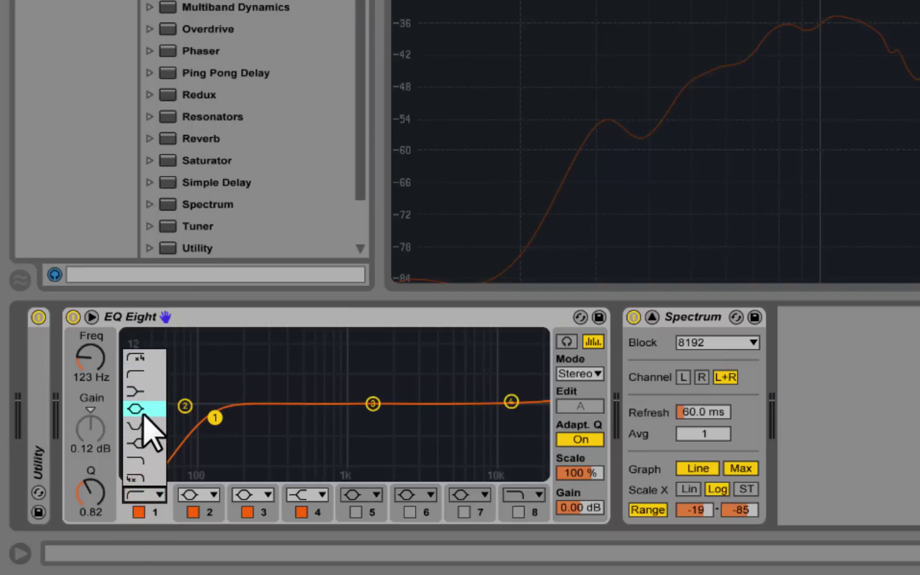
click(148, 426)
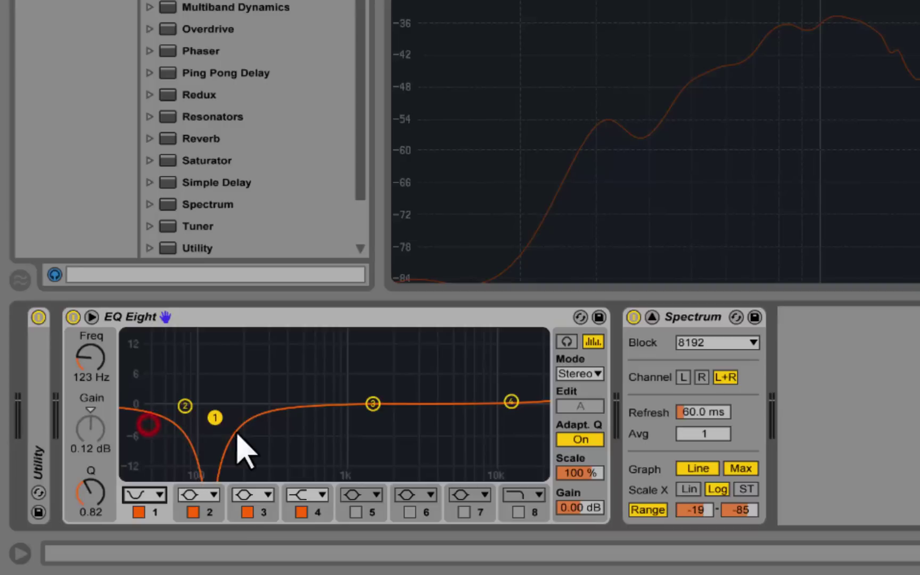
drag(215, 418, 353, 413)
click(144, 501)
click(148, 498)
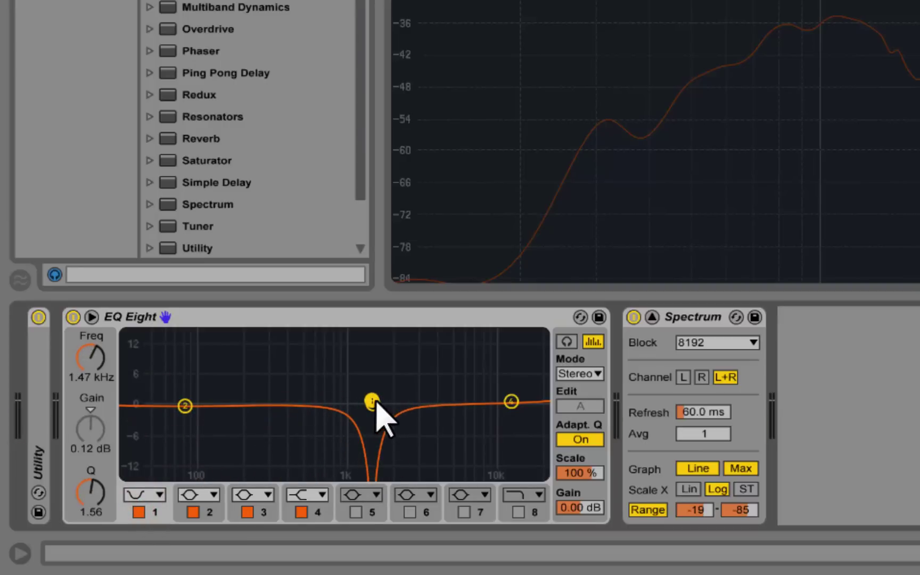
drag(373, 401, 452, 389)
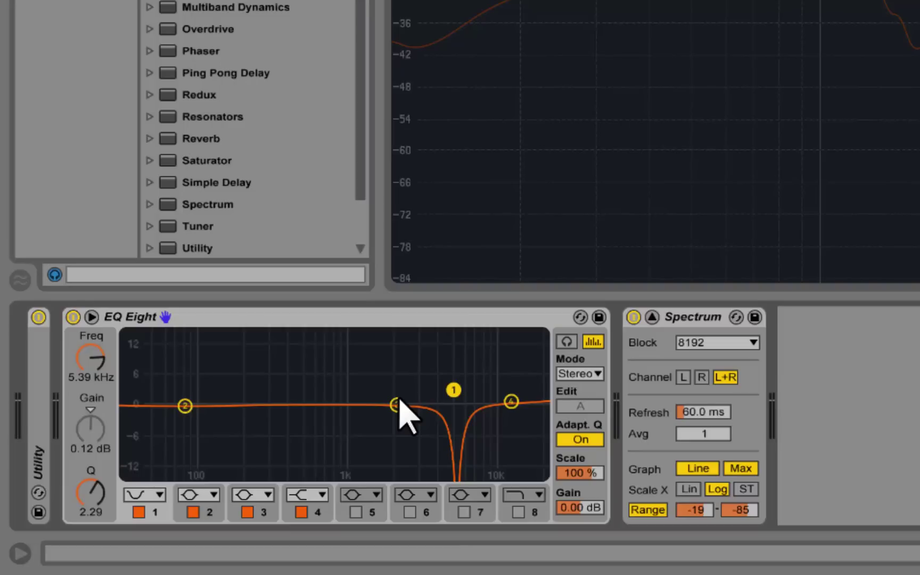
drag(454, 389, 353, 369)
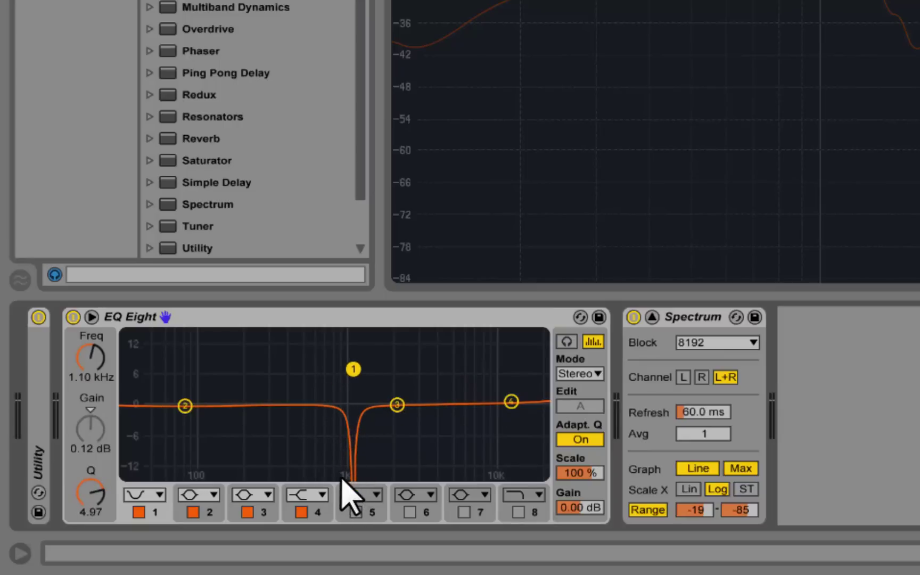
drag(353, 369, 327, 388)
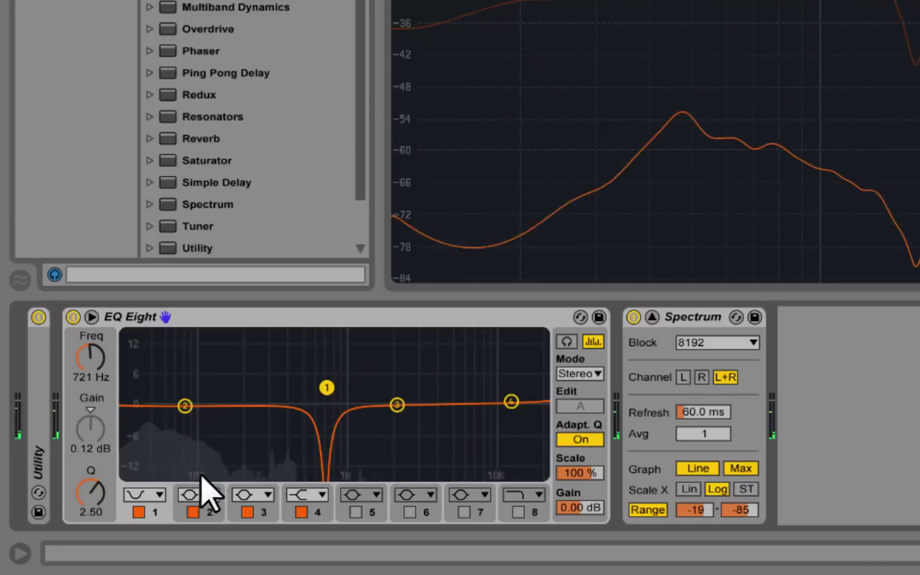
Change band 1 to a low shelf at about 100 Hz, and boost band 3 to 9.05 dB at 735 Hz
click(154, 495)
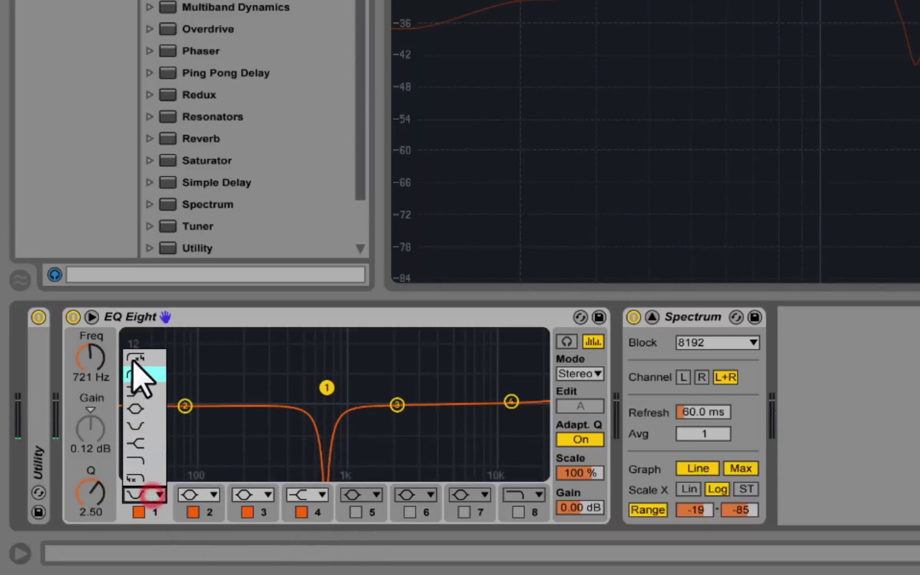
click(152, 393)
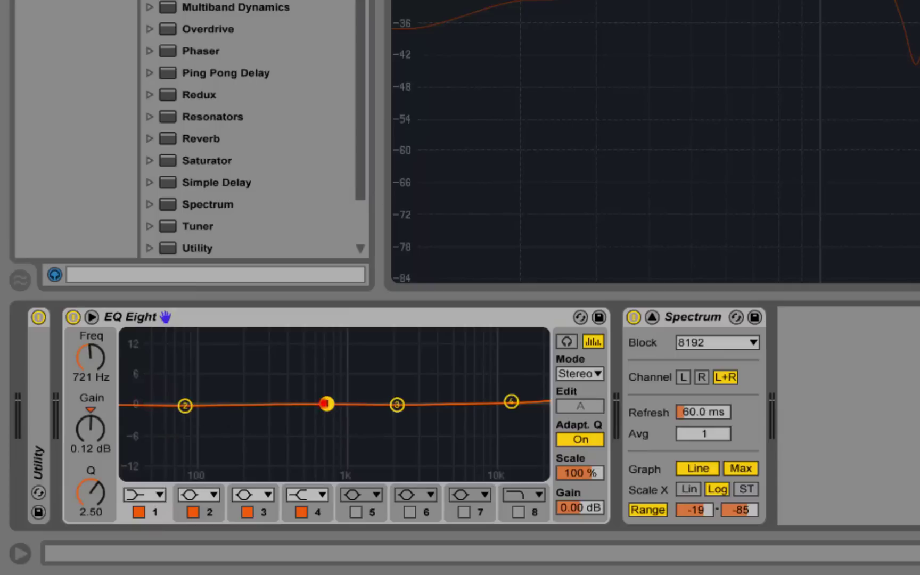
drag(326, 403, 200, 405)
drag(396, 405, 323, 364)
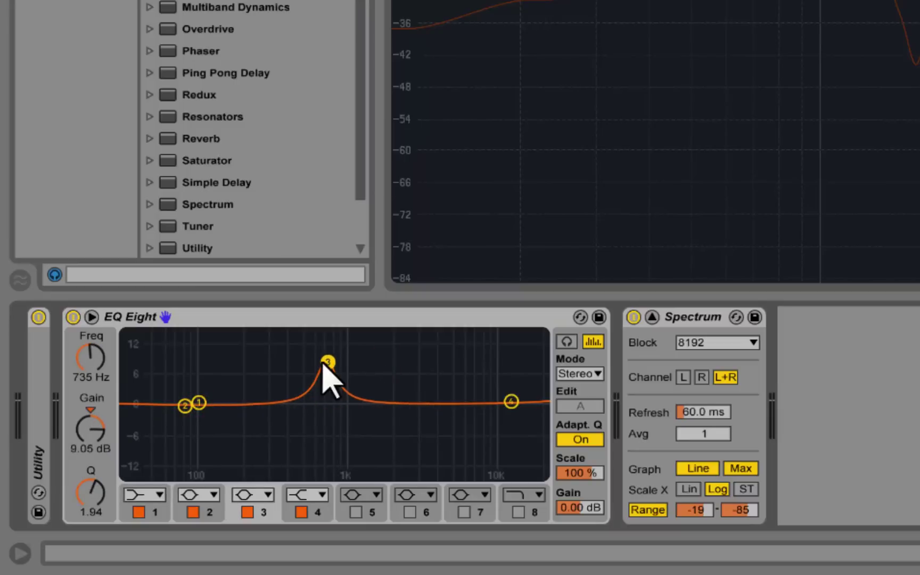